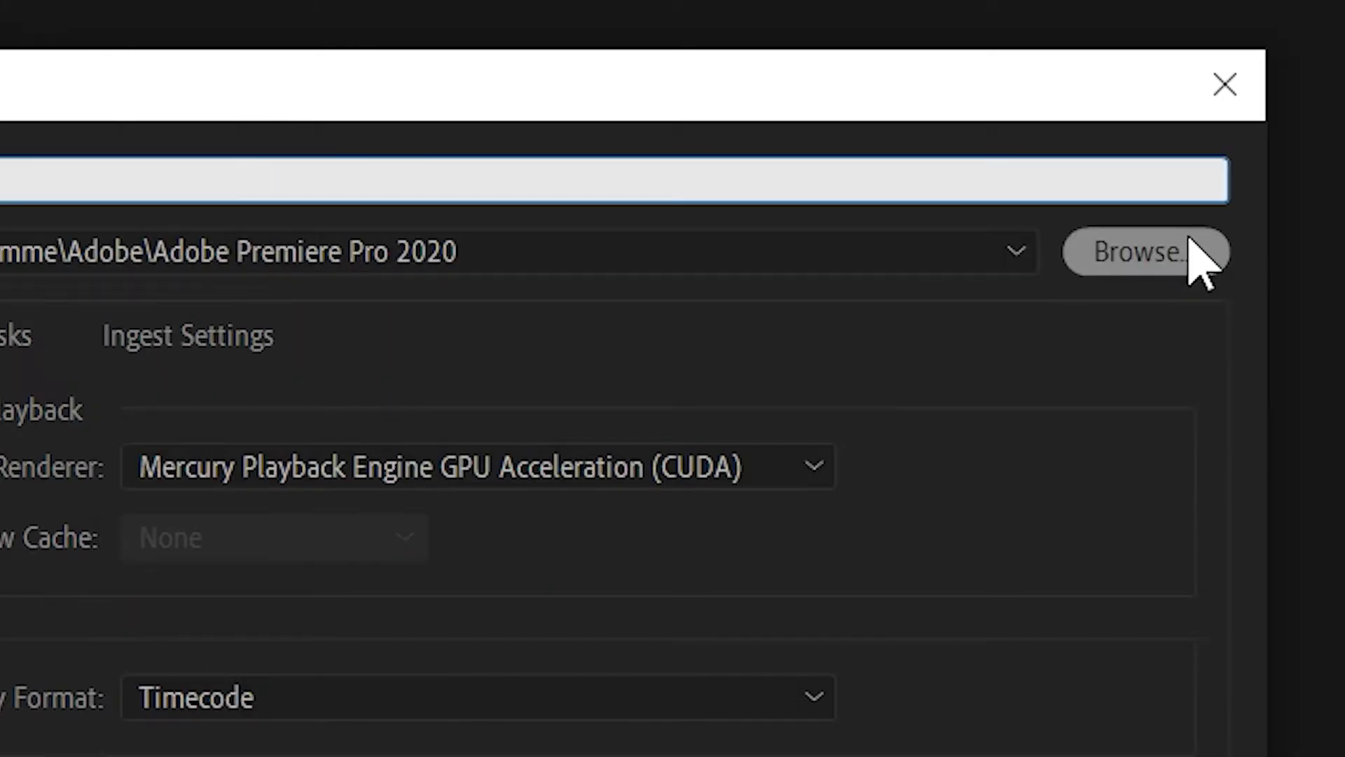
# Create a new project named SUPER_MAN in the folder D:\a_programme\Adobe\Adobe Premiere Pro 2020
pyautogui.click(1187, 238)
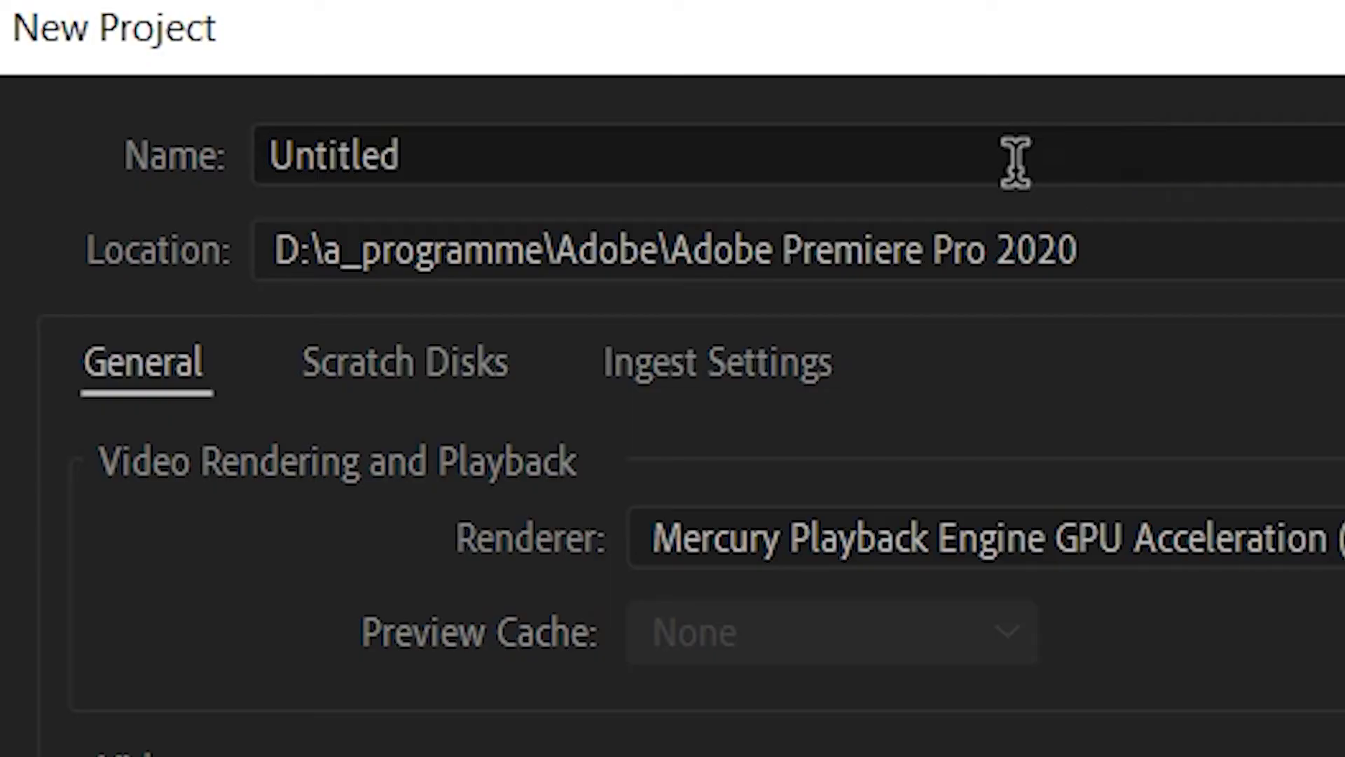
pyautogui.click(862, 153)
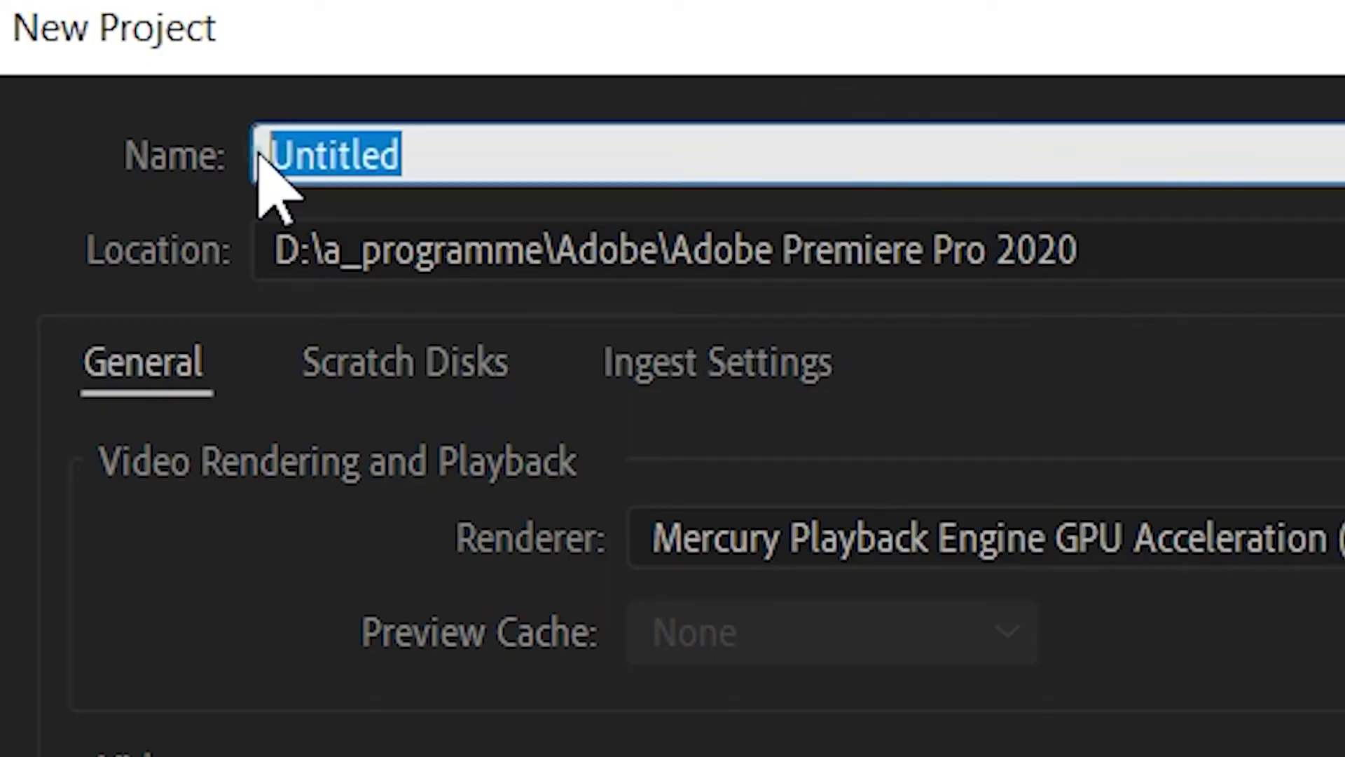
pyautogui.write('SU')
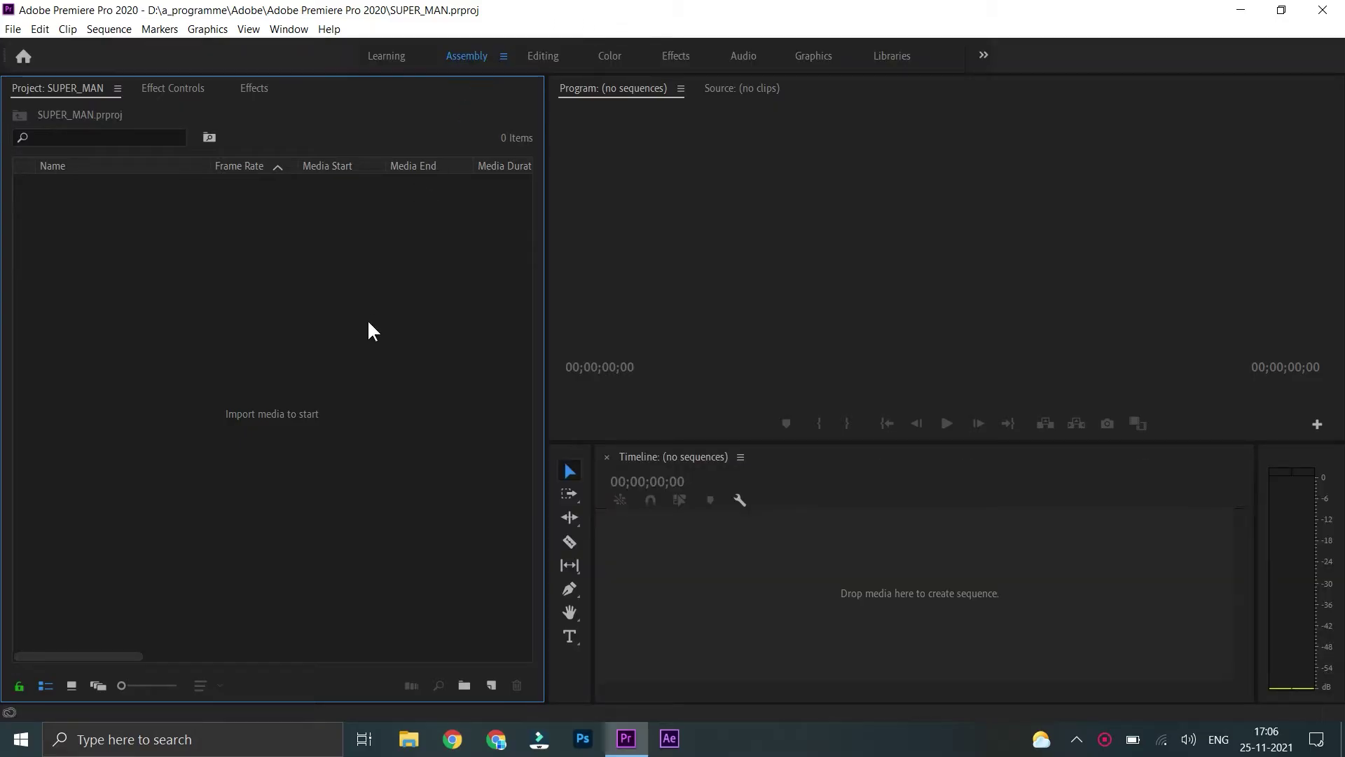
# Import Ashwin_short.mp4 and Empty_short.mp4 into the project and preview both clips in the source monitor
pyautogui.doubleClick(309, 416)
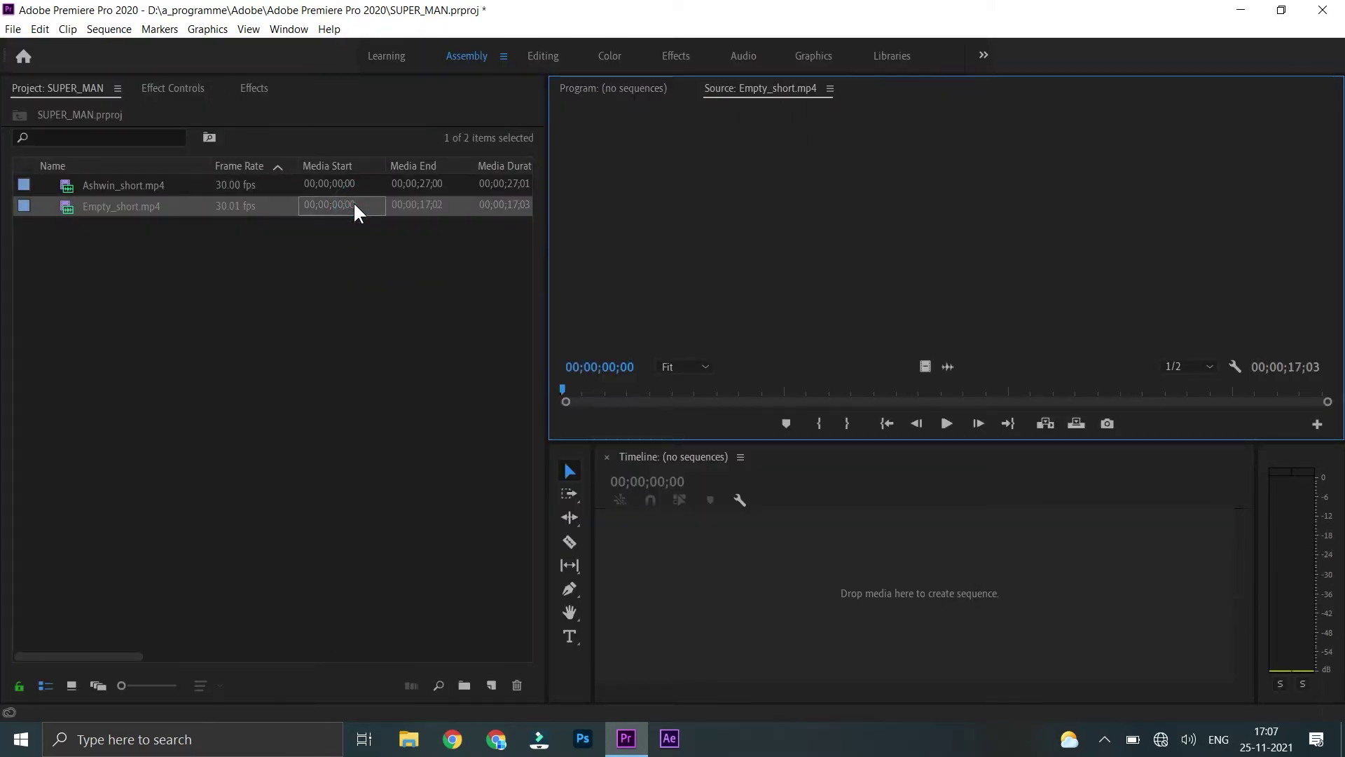
pyautogui.moveTo(632, 391)
pyautogui.mouseDown()
pyautogui.moveTo(658, 393)
pyautogui.moveTo(613, 393)
pyautogui.mouseUp()
pyautogui.click(344, 184)
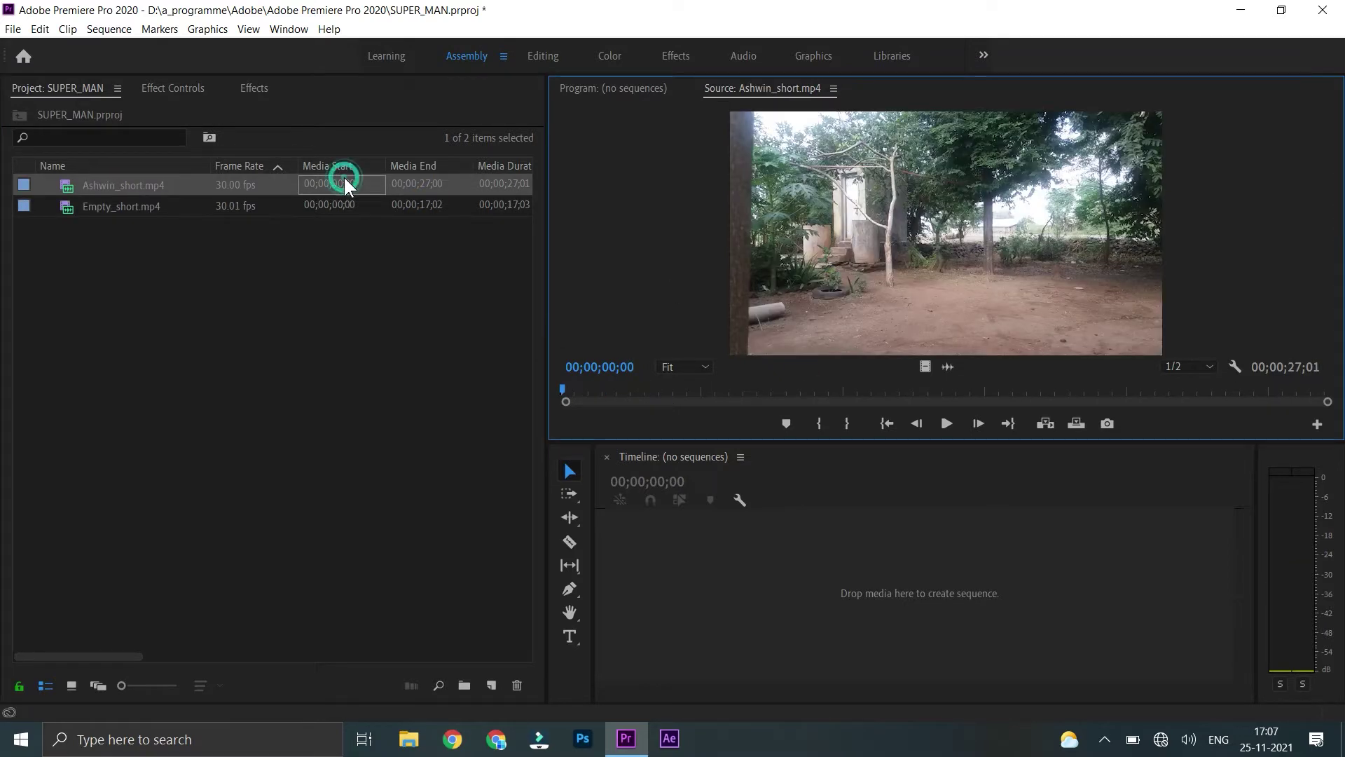
pyautogui.moveTo(613, 390); pyautogui.dragTo(449, 384)
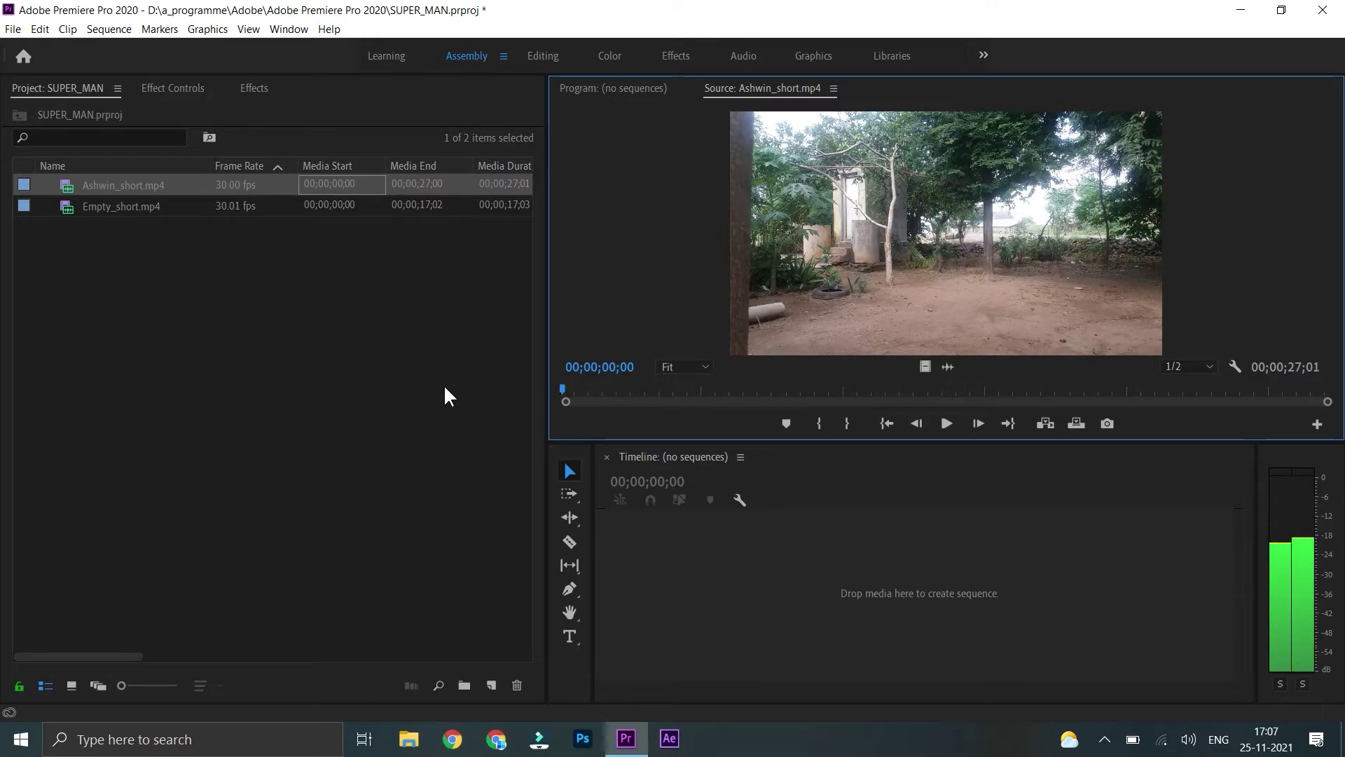
pyautogui.click(339, 287)
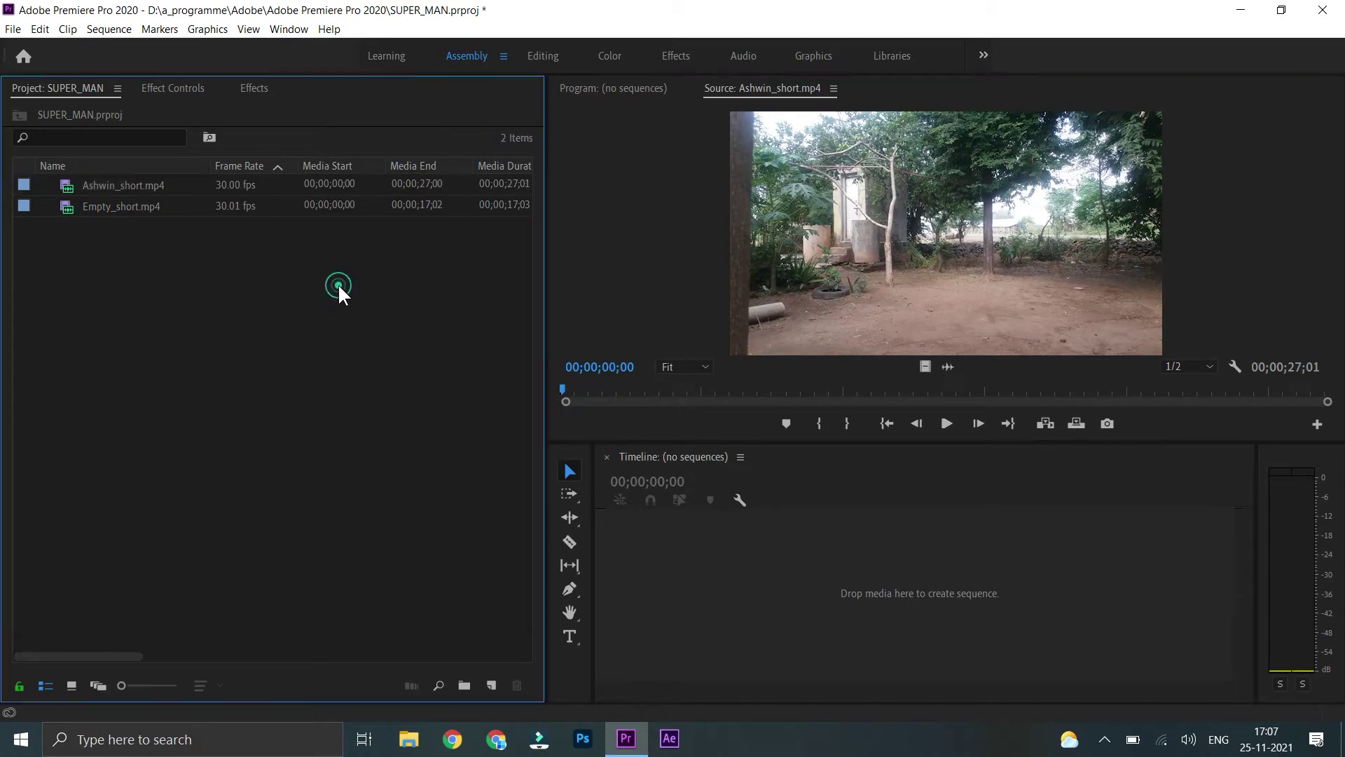
# Create a sequence from Empty_short.mp4 and delete the clip's audio from track A1
pyautogui.click(262, 206)
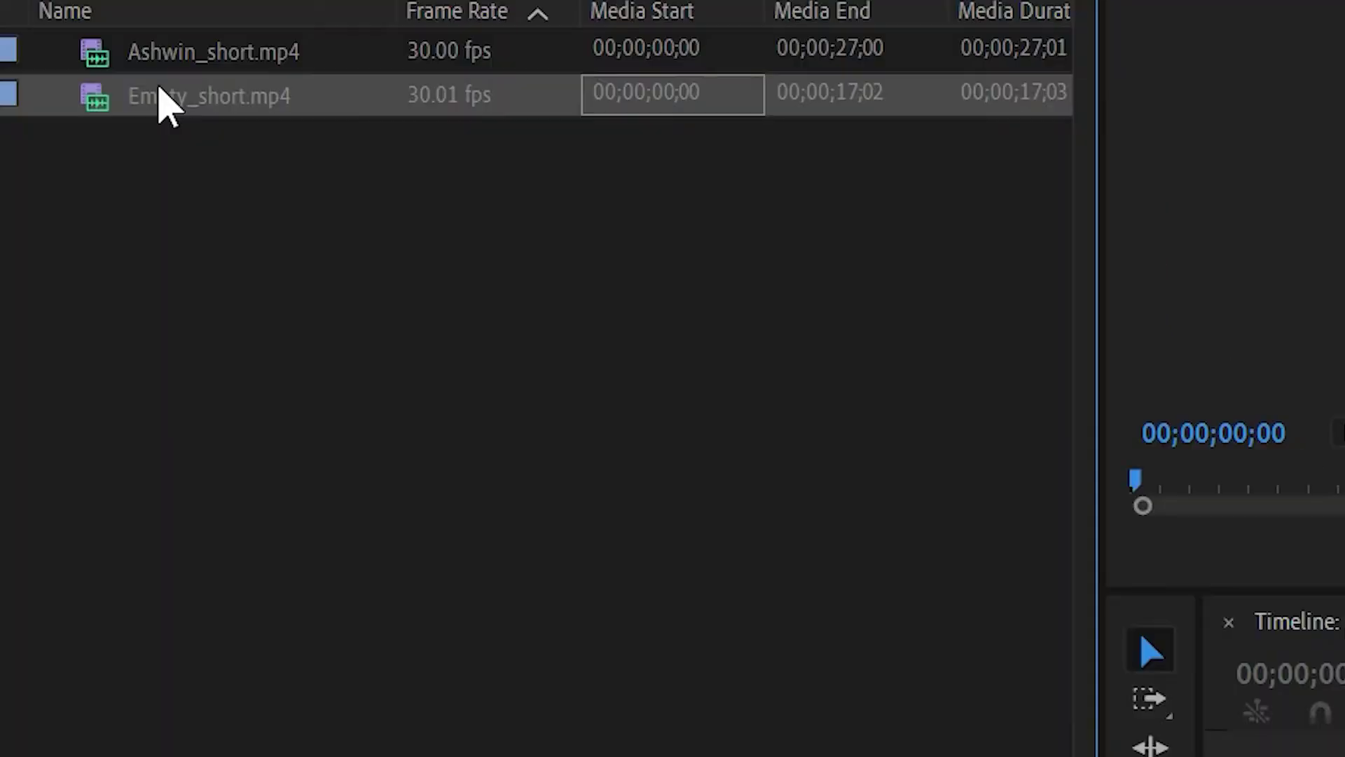
pyautogui.moveTo(94, 206); pyautogui.dragTo(675, 621)
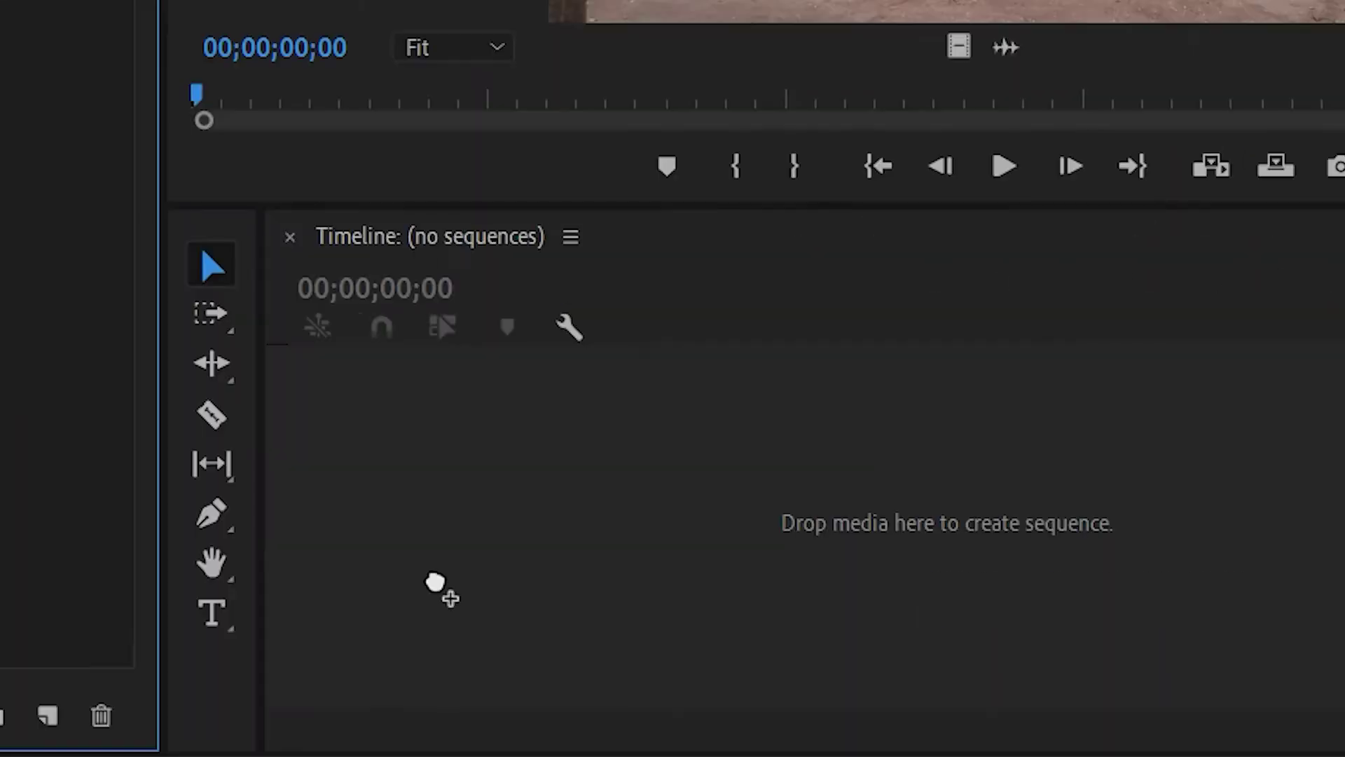
pyautogui.moveTo(434, 581); pyautogui.dragTo(672, 612)
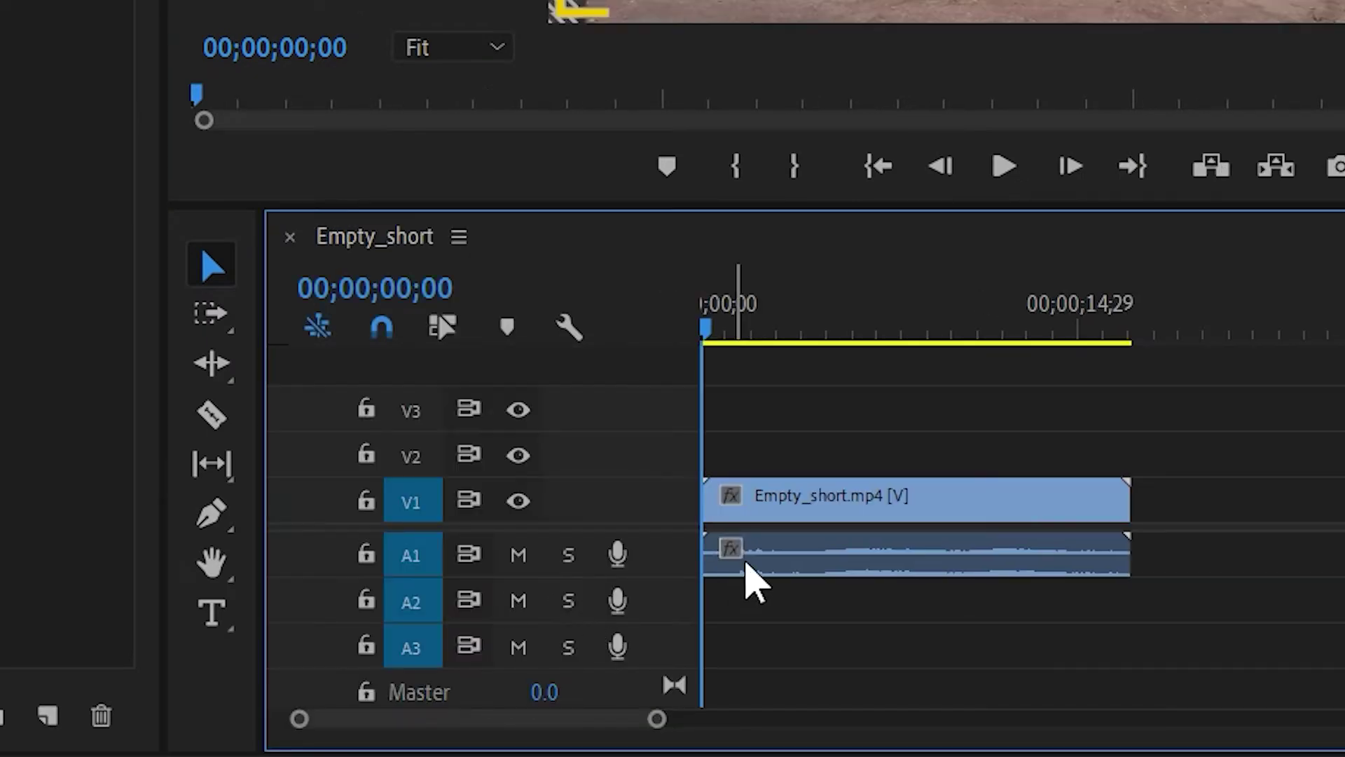
pyautogui.click(746, 566)
pyautogui.press('Delete')
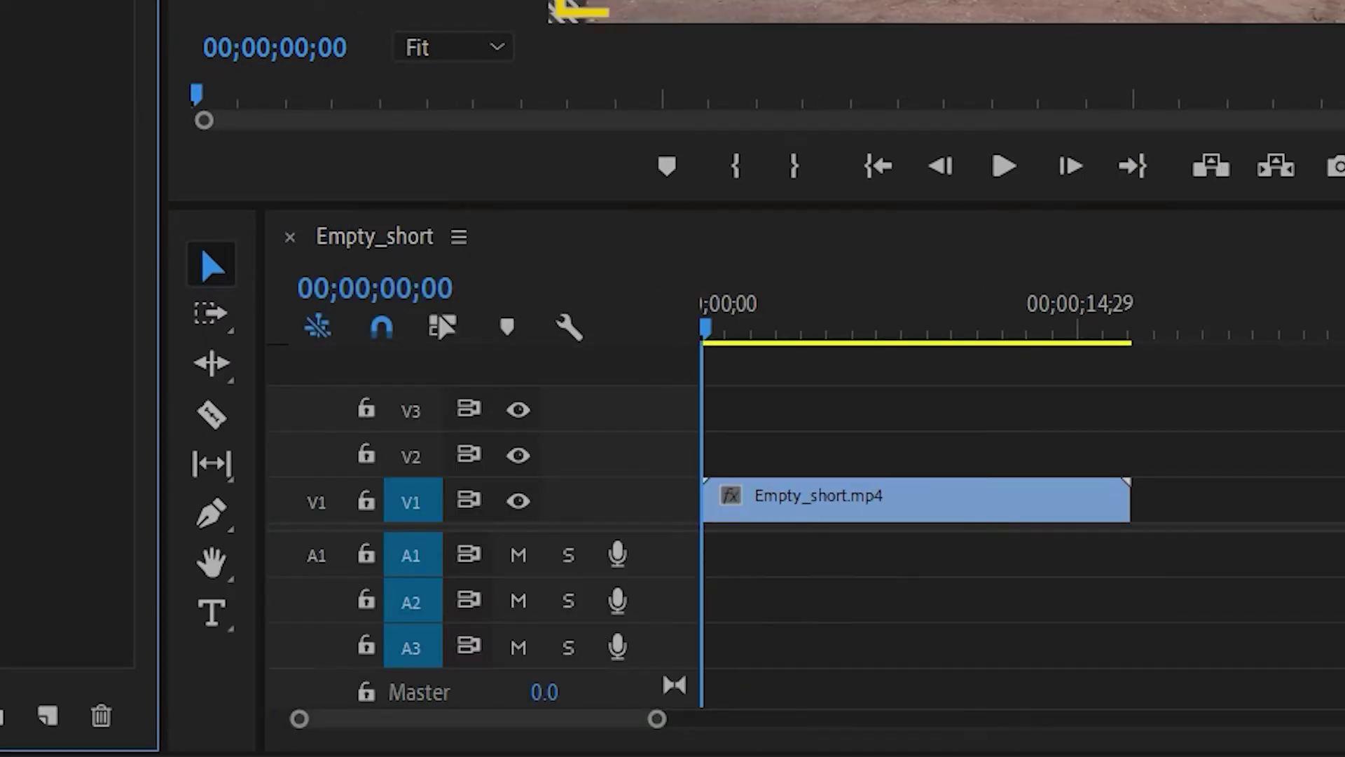
# Place the video of Ashwin_short.mp4 on track V2 and shift it to start at about 6 seconds
pyautogui.moveTo(664, 374); pyautogui.dragTo(694, 443)
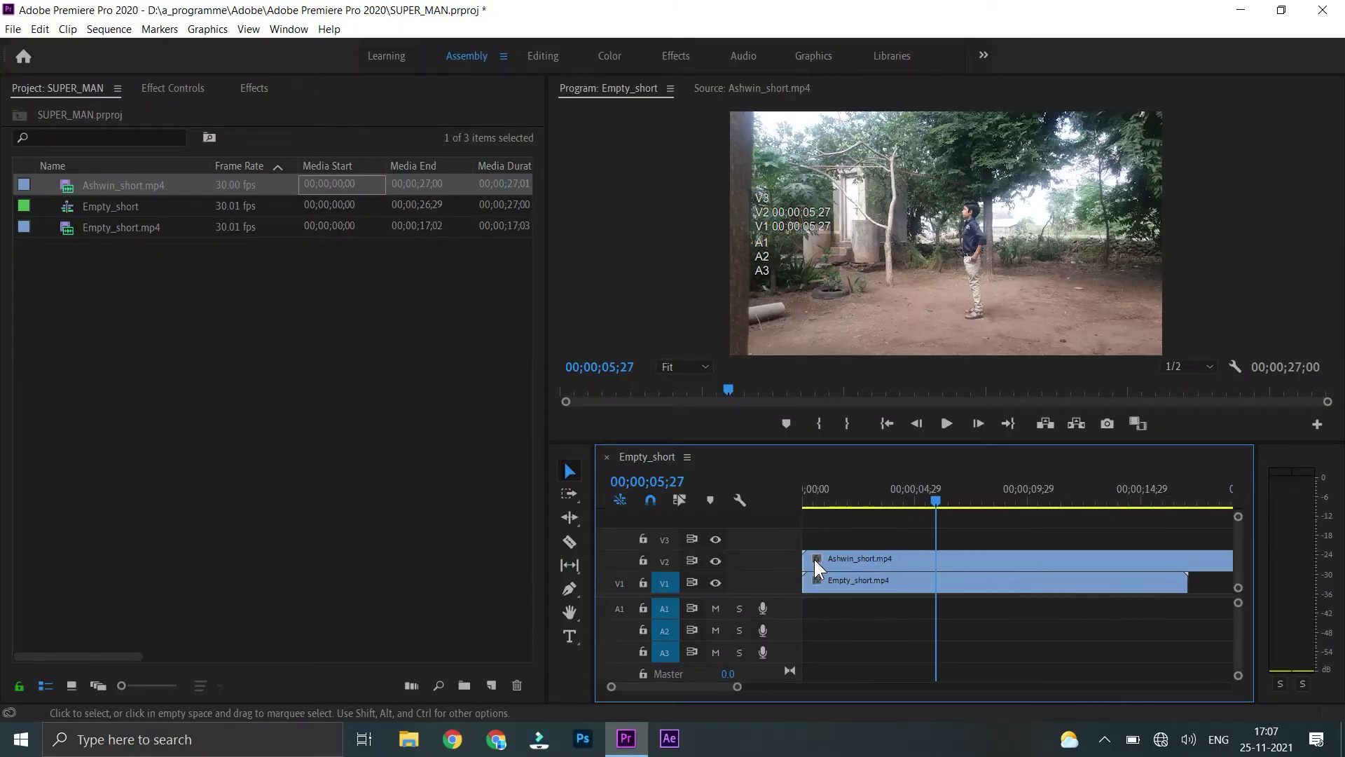
pyautogui.press('-')
pyautogui.moveTo(805, 558); pyautogui.dragTo(903, 558)
# Find the take-off frame of the jump at 00;00;09;19 and split the Ashwin_short.mp4 clip there with the Razor tool
pyautogui.moveTo(931, 490)
pyautogui.mouseDown()
pyautogui.moveTo(993, 493)
pyautogui.moveTo(905, 497)
pyautogui.mouseUp()
pyautogui.press('space')
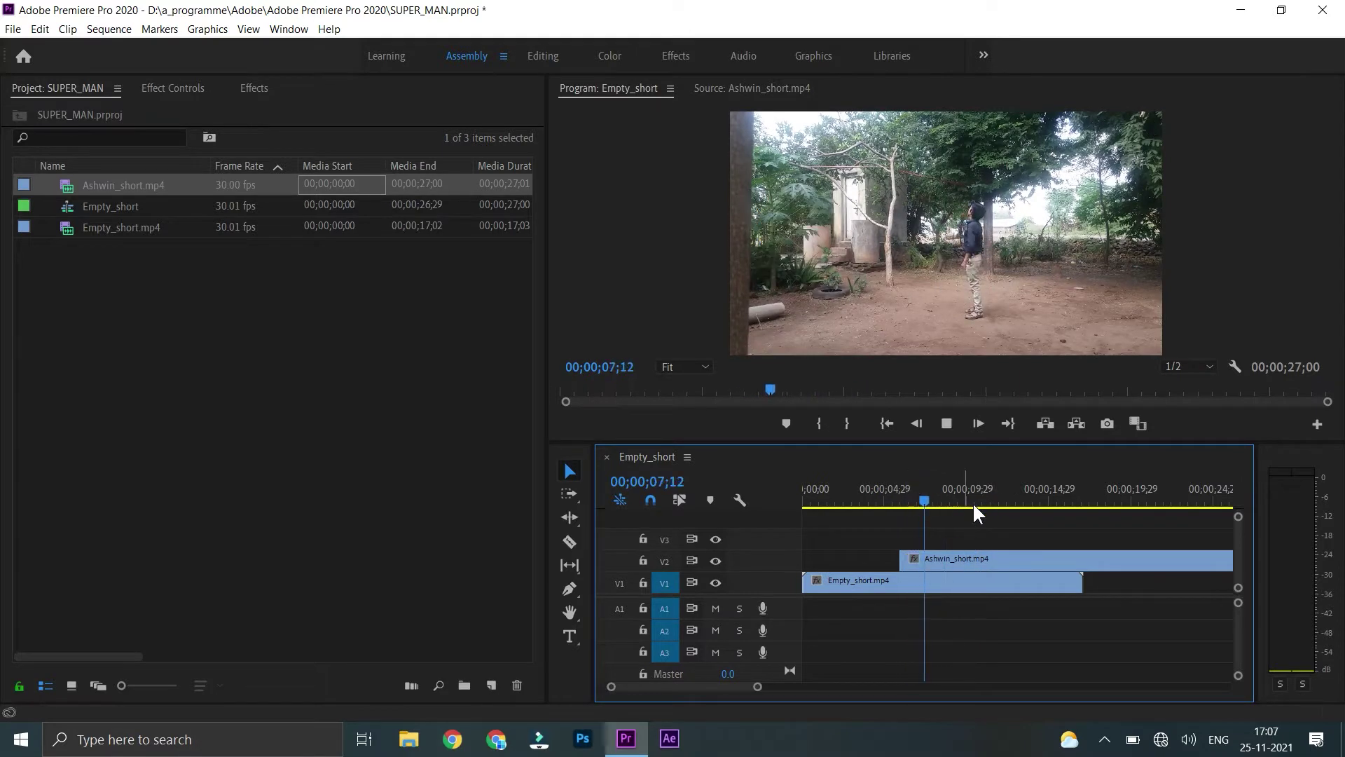
pyautogui.press('space')
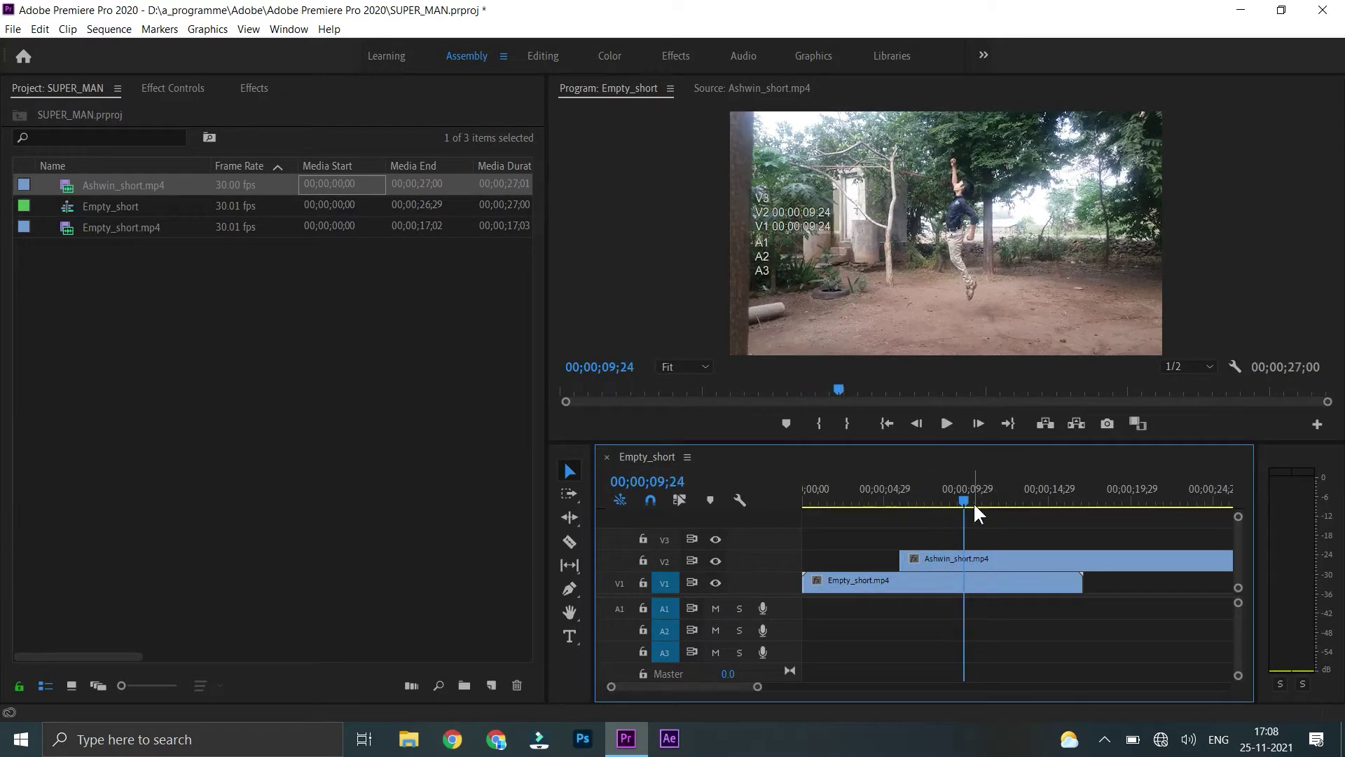
pyautogui.press('Left')
pyautogui.press('Left')
pyautogui.press('Left')
pyautogui.press('Left')
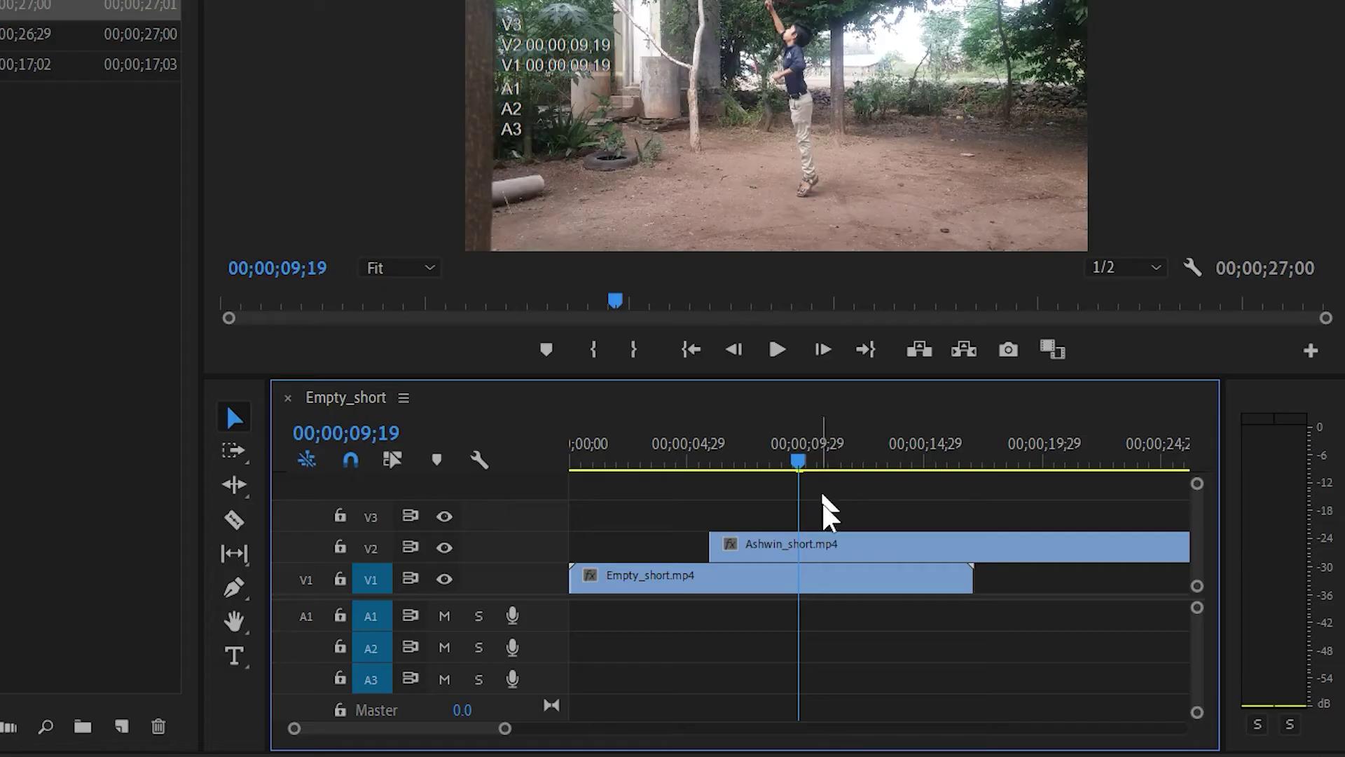
pyautogui.click(827, 547)
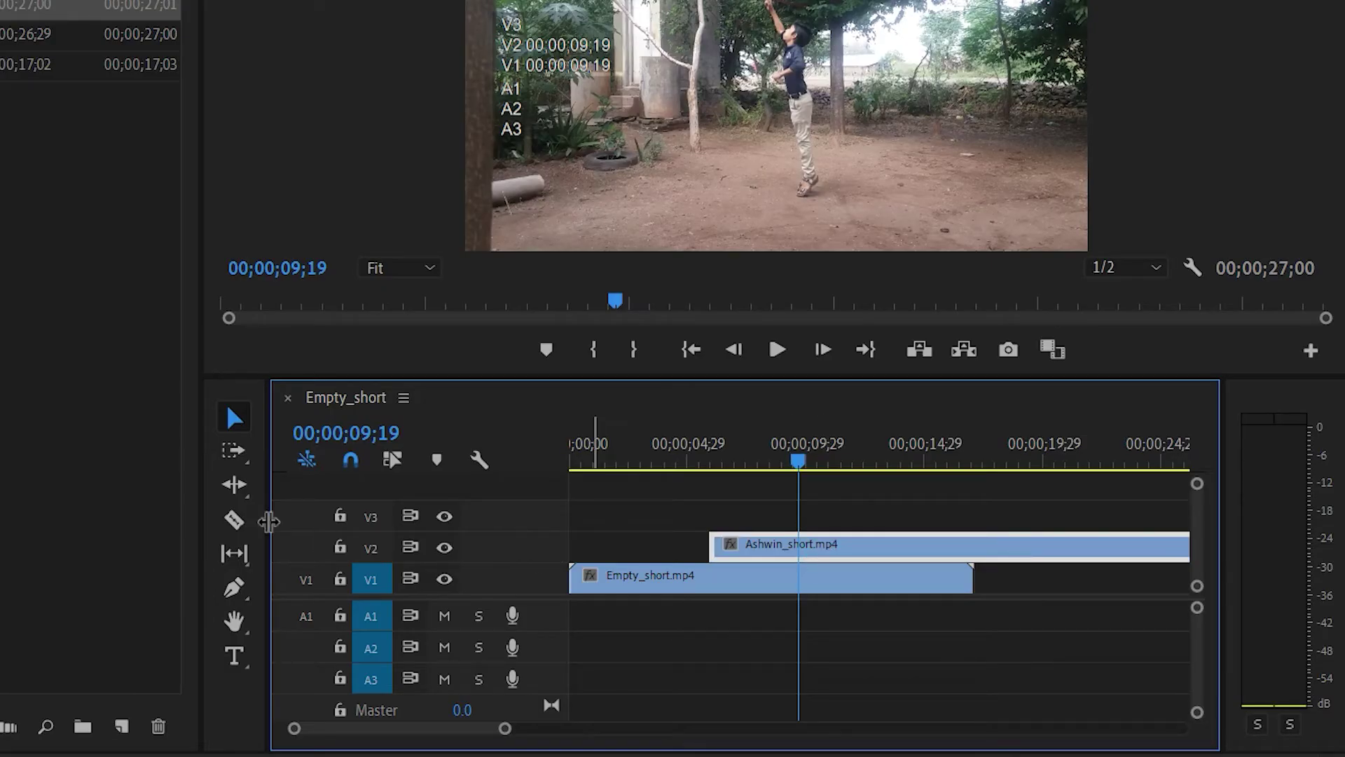
pyautogui.click(234, 519)
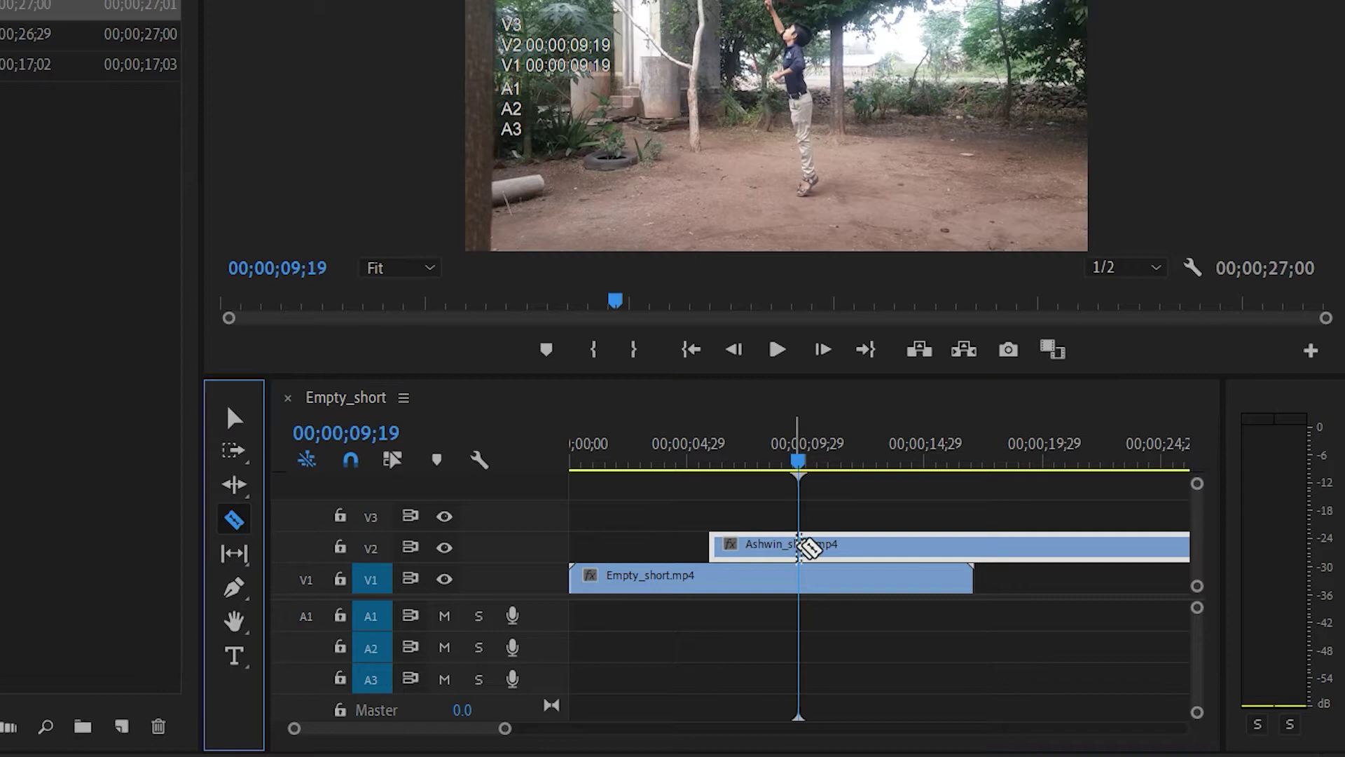
pyautogui.click(801, 546)
pyautogui.click(236, 424)
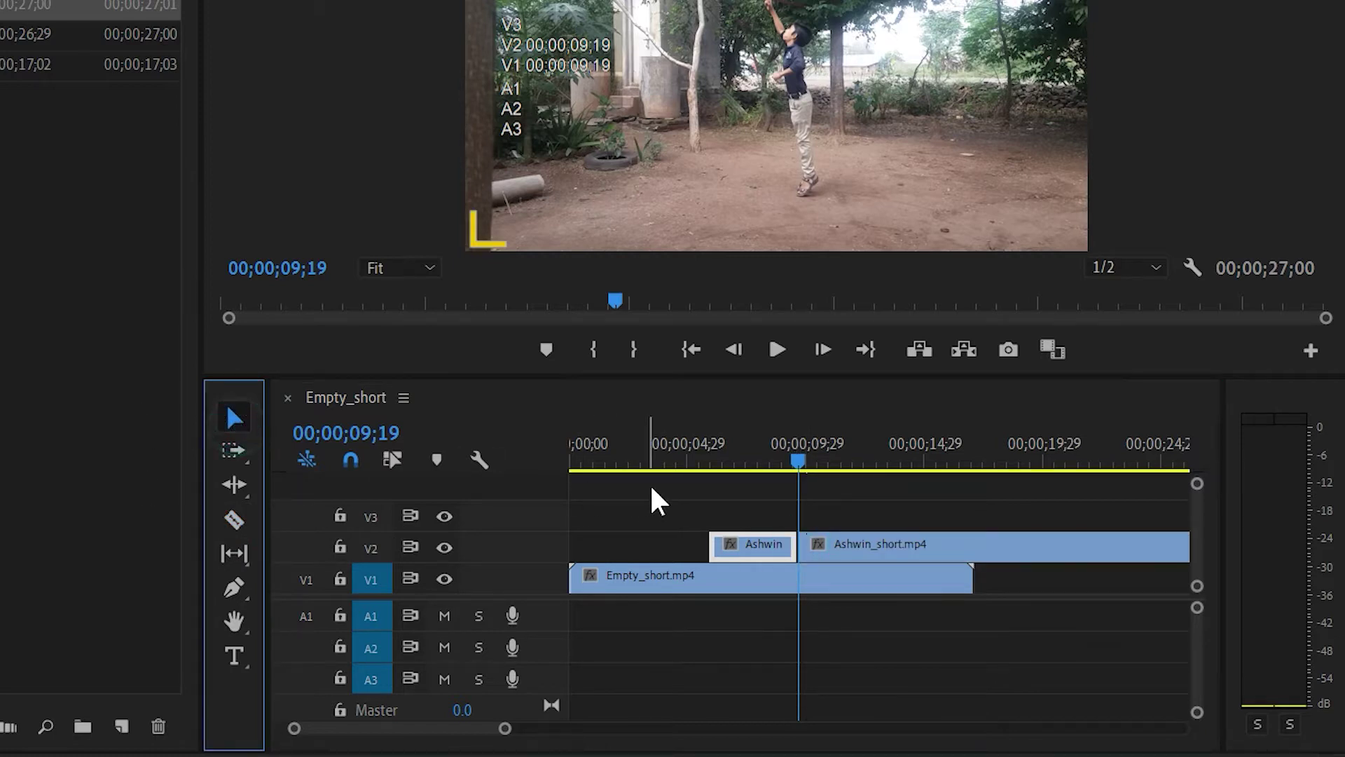
# Add a frame hold to the second part of Ashwin_short.mp4 on track V2
pyautogui.rightClick(853, 552)
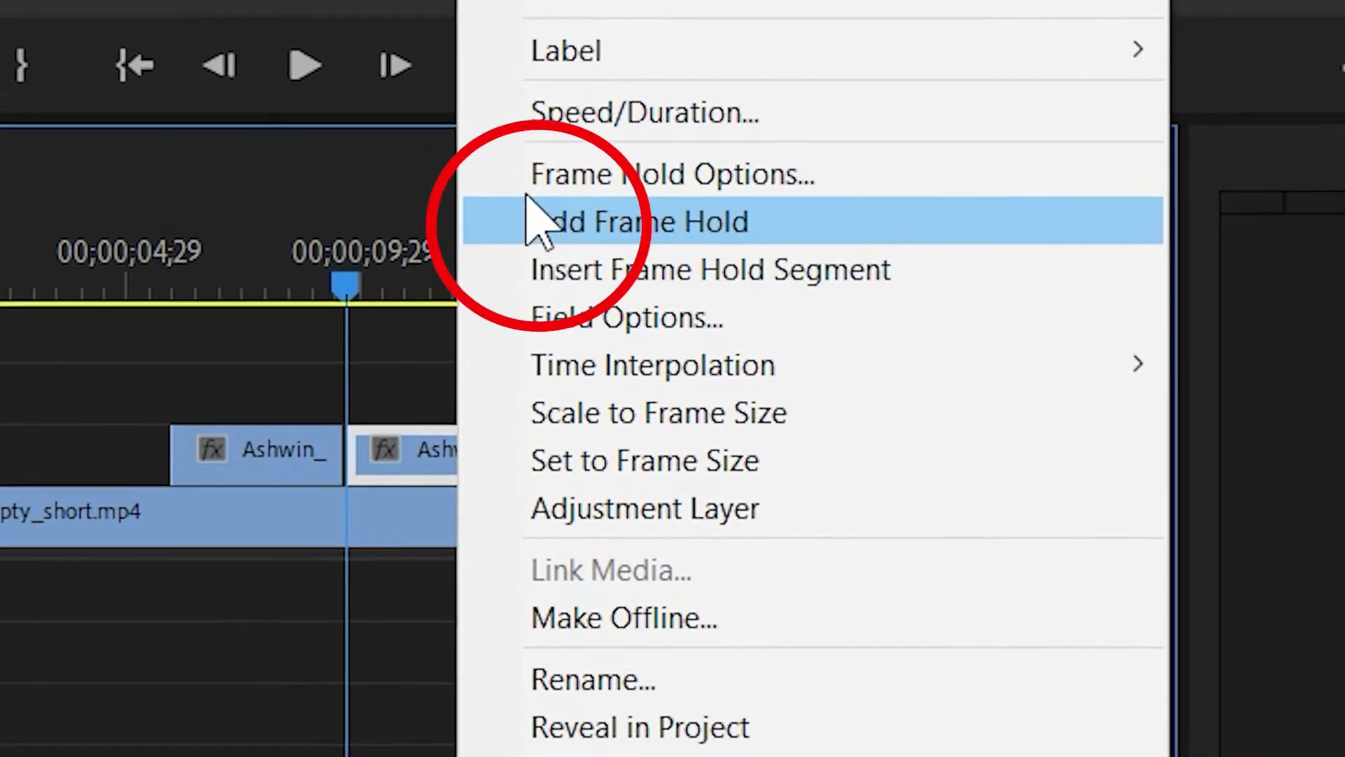
pyautogui.click(531, 214)
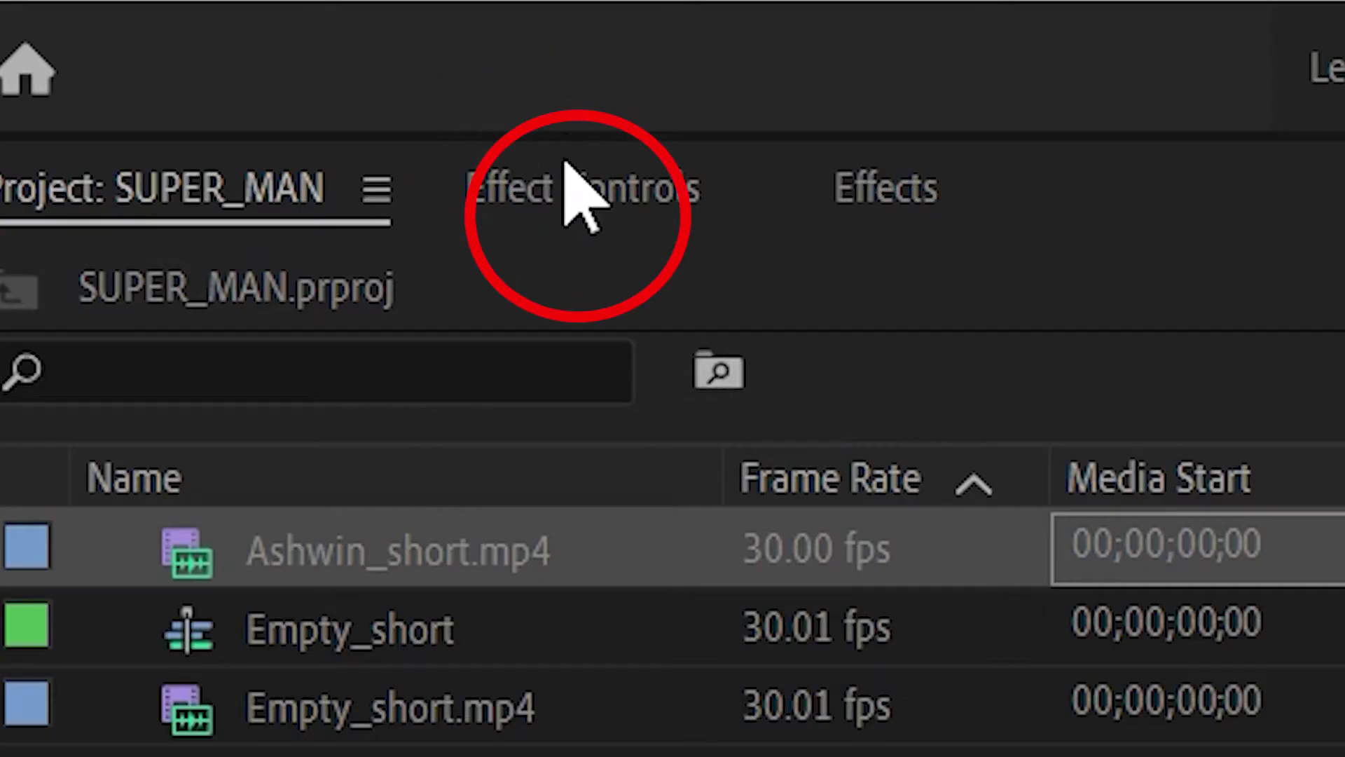
# Draw a free-form opacity mask around the jumping person on the held Ashwin_short.mp4 clip, then fit the preview to the monitor
pyautogui.click(168, 84)
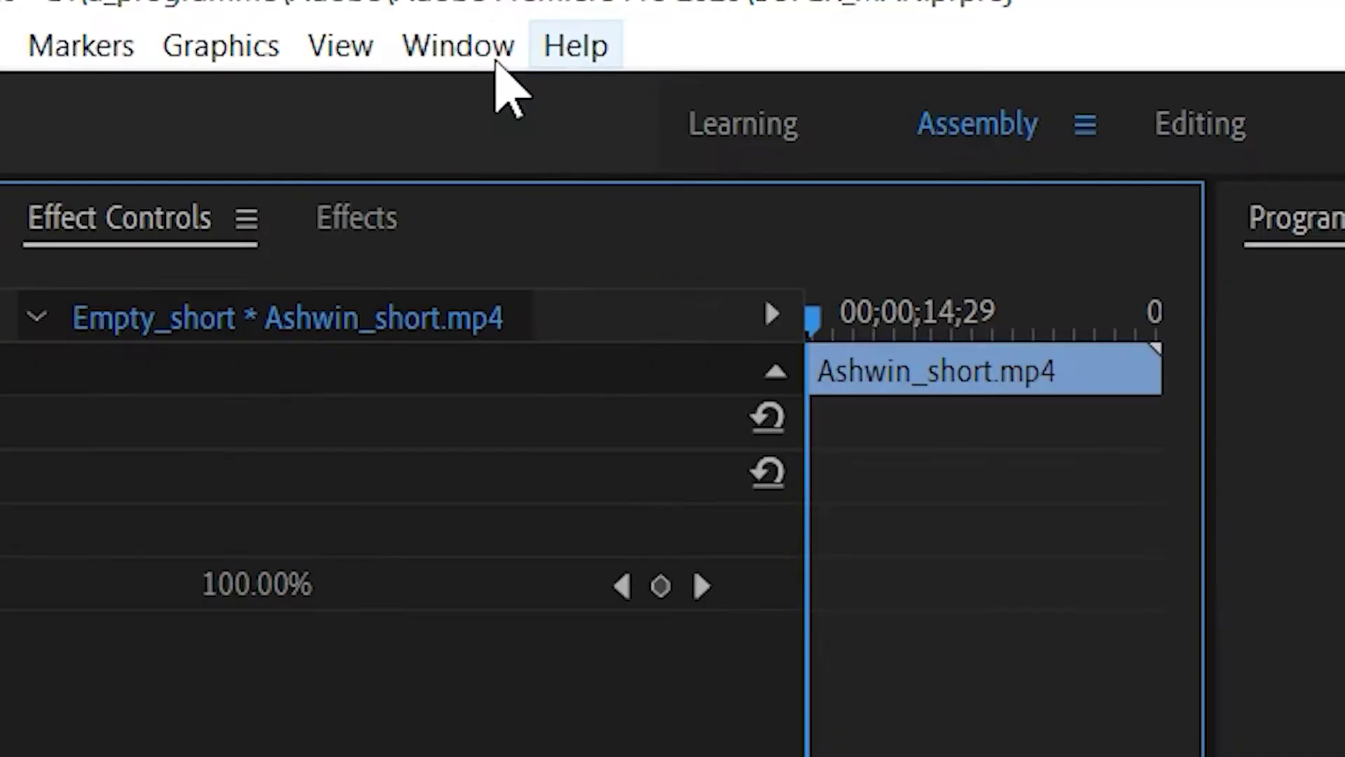
pyautogui.click(466, 48)
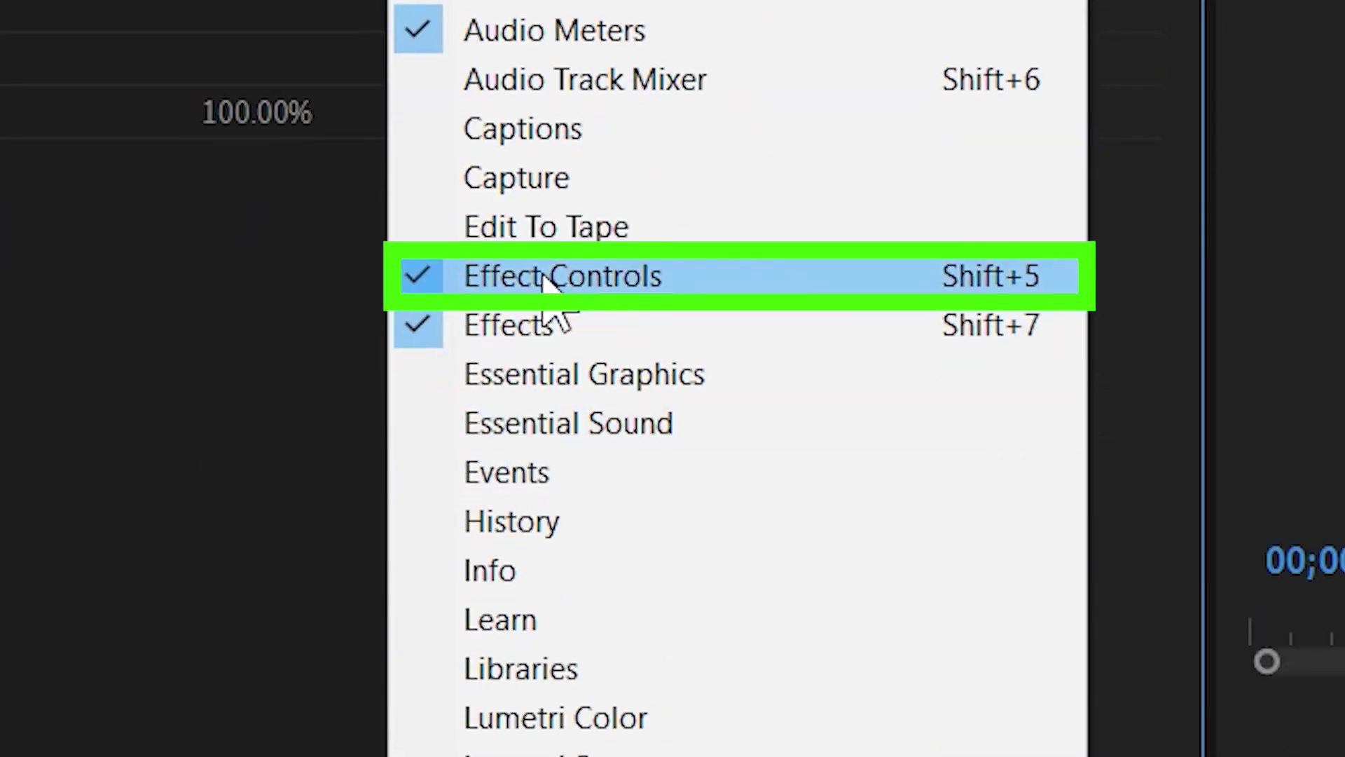
pyautogui.click(569, 290)
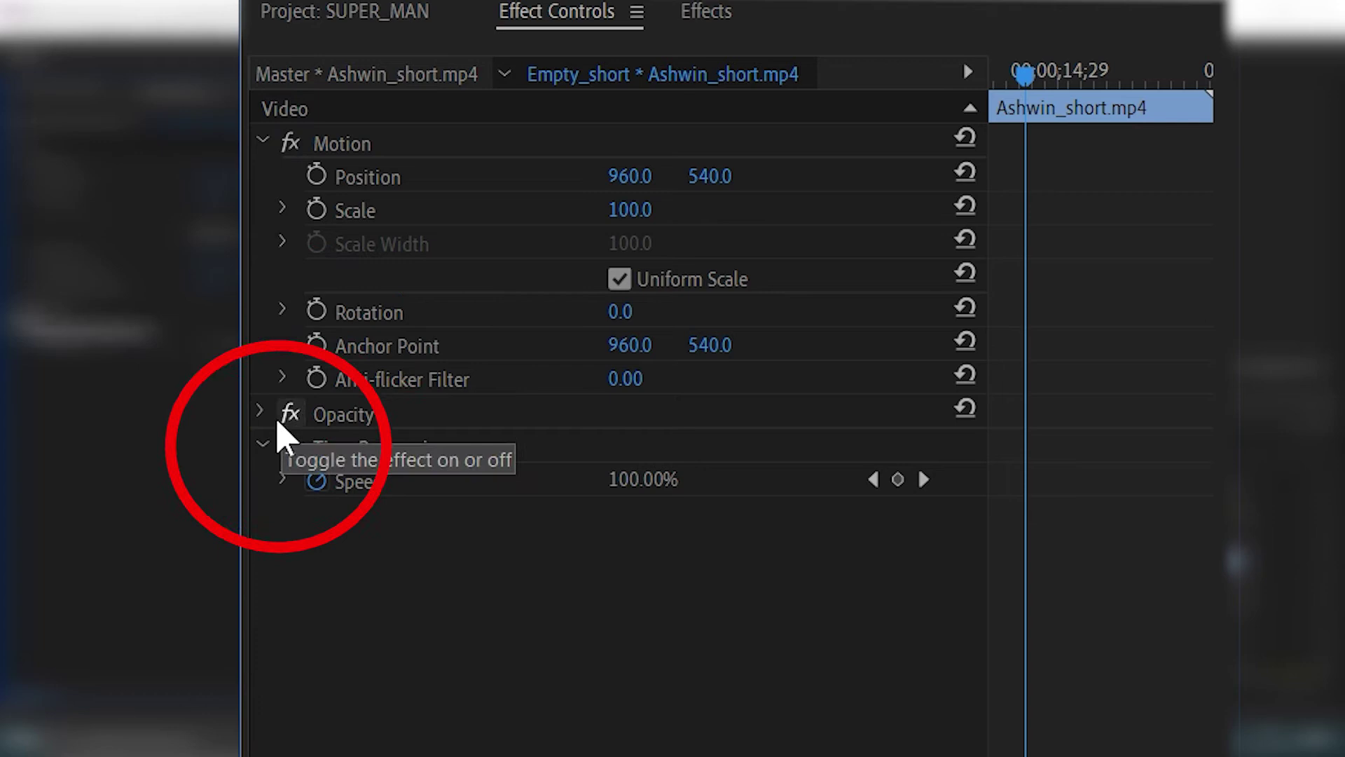
pyautogui.click(253, 418)
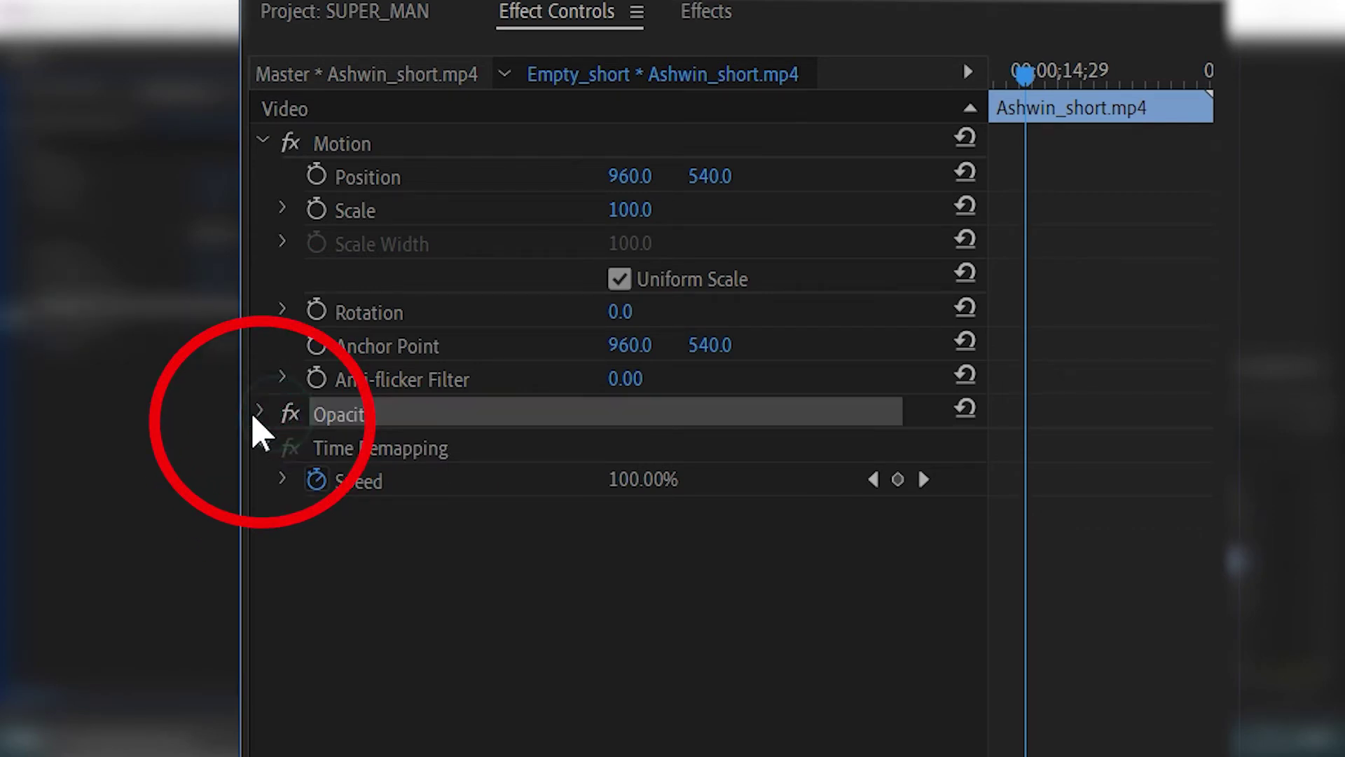
pyautogui.click(261, 413)
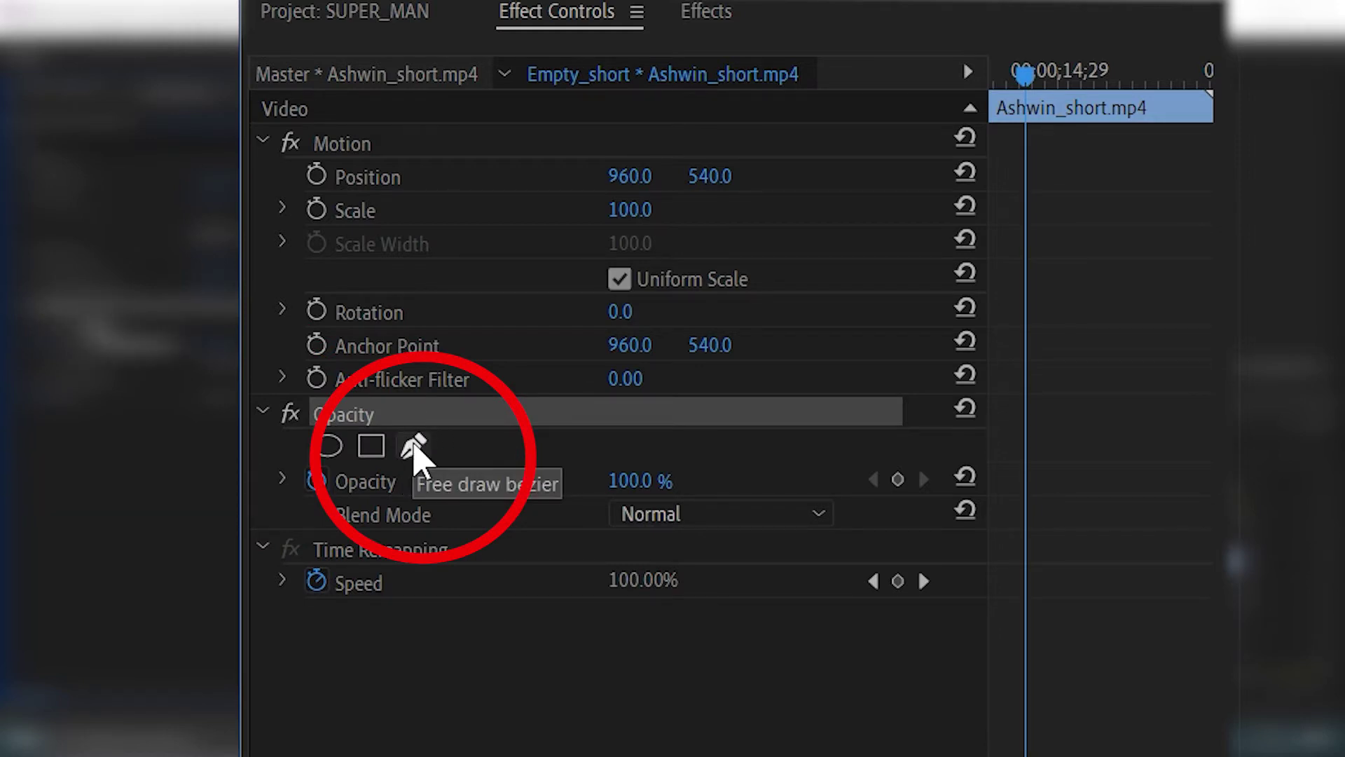
pyautogui.click(416, 445)
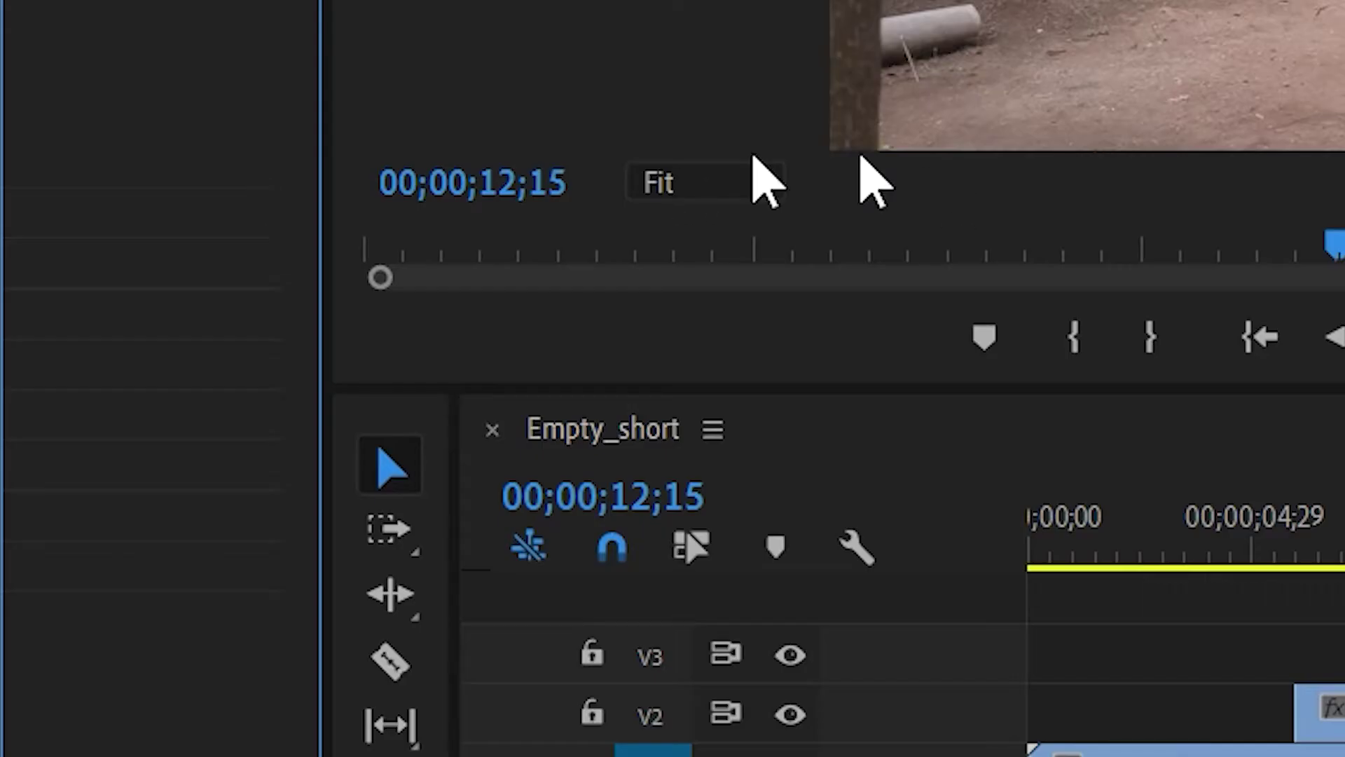
pyautogui.click(690, 175)
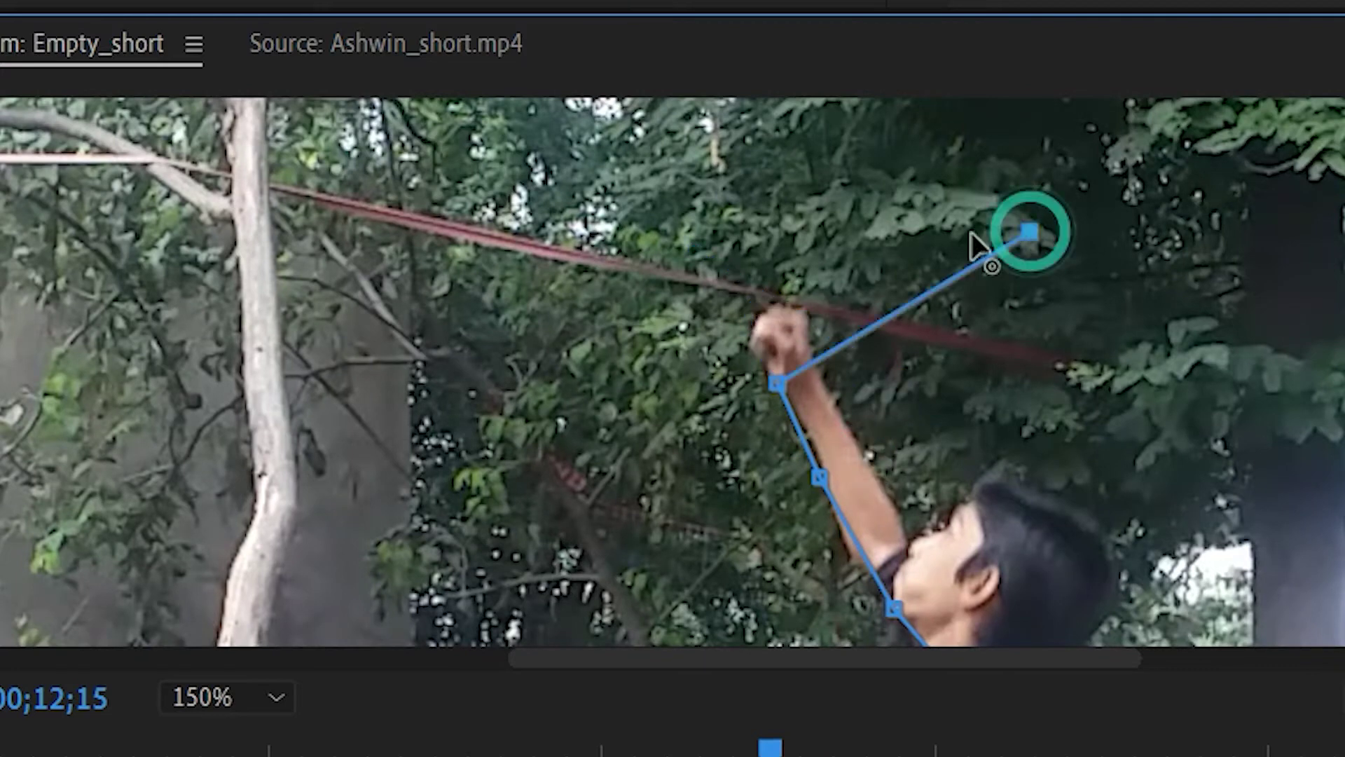
pyautogui.hotkey('ctrl', 'z')
pyautogui.click(748, 341)
pyautogui.click(802, 300)
pyautogui.click(862, 440)
pyautogui.click(909, 532)
pyautogui.click(995, 477)
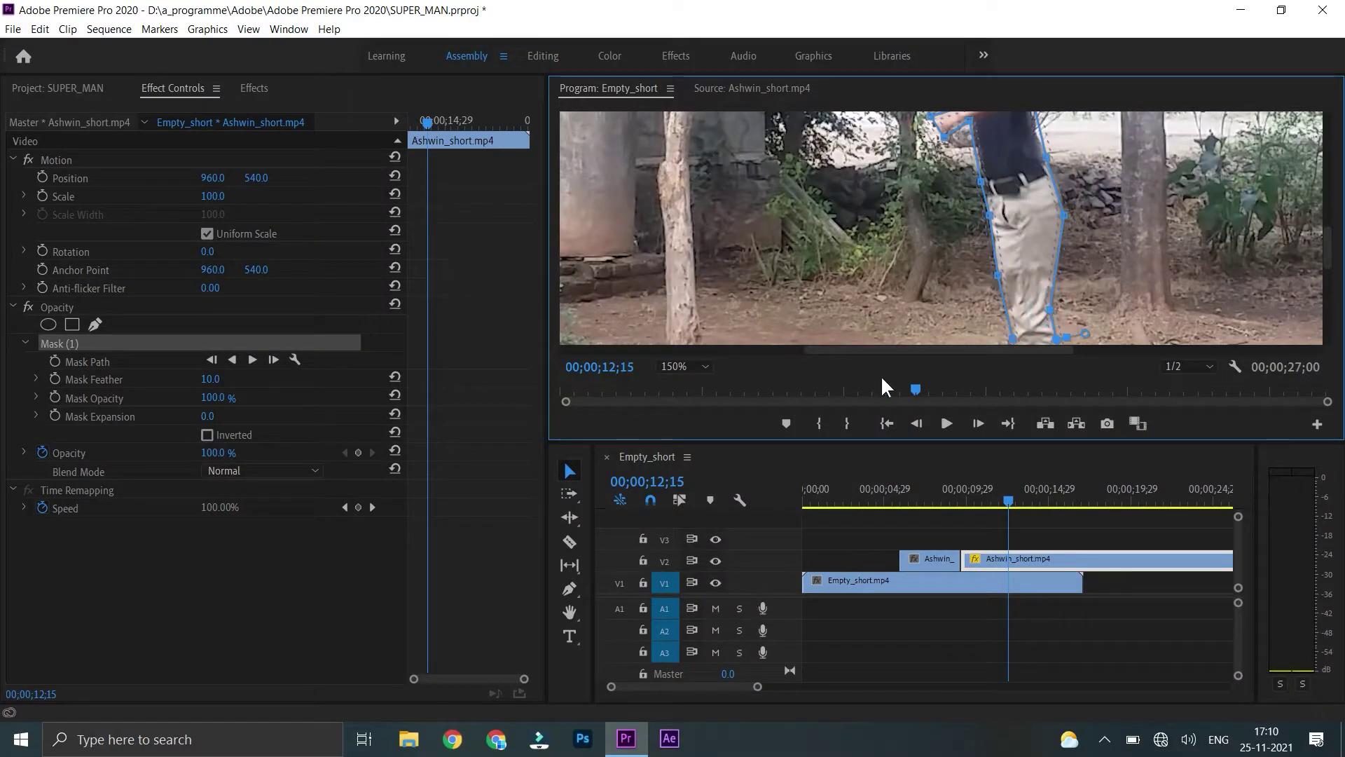
pyautogui.click(698, 367)
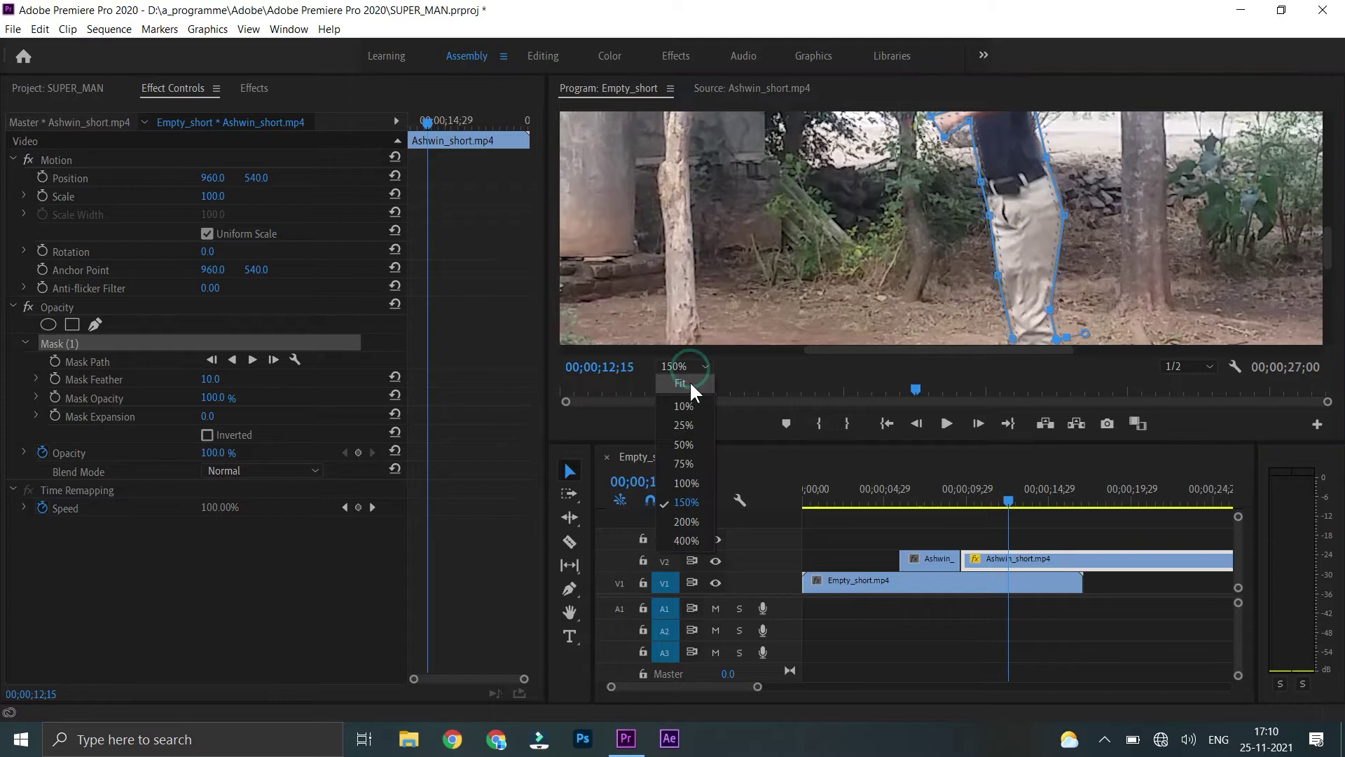
pyautogui.click(690, 391)
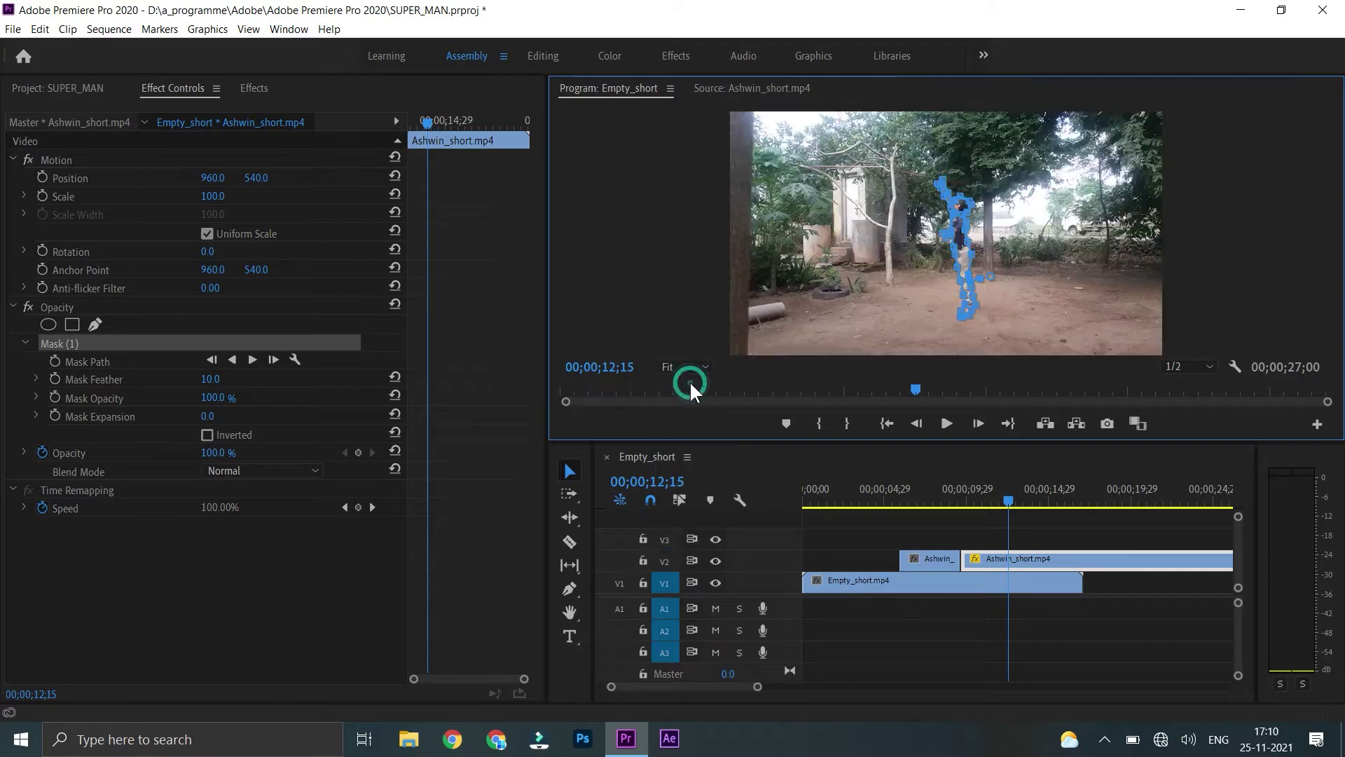
# Turn on Position and Rotation keyframing for the masked clip at 00;00;09;20
pyautogui.click(1048, 541)
pyautogui.doubleClick(1021, 558)
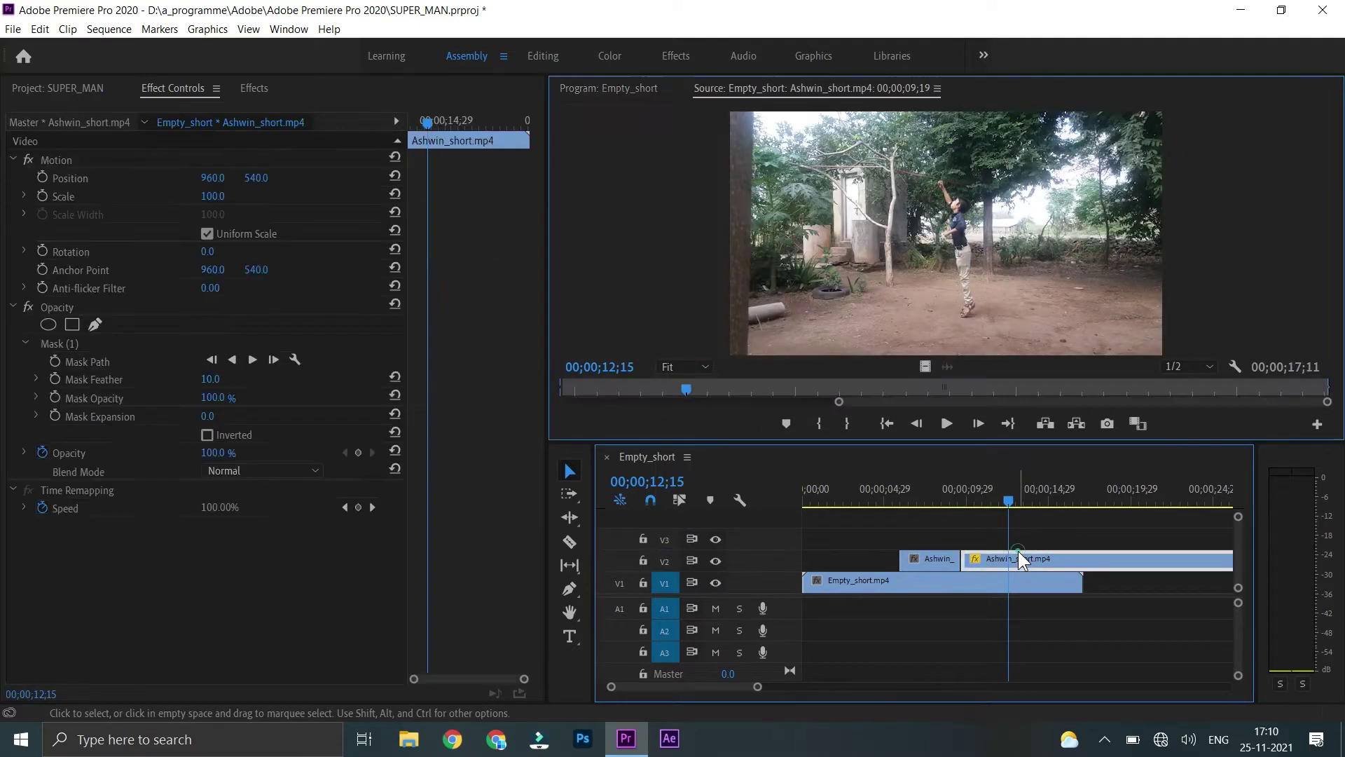
pyautogui.moveTo(1010, 528); pyautogui.dragTo(962, 528)
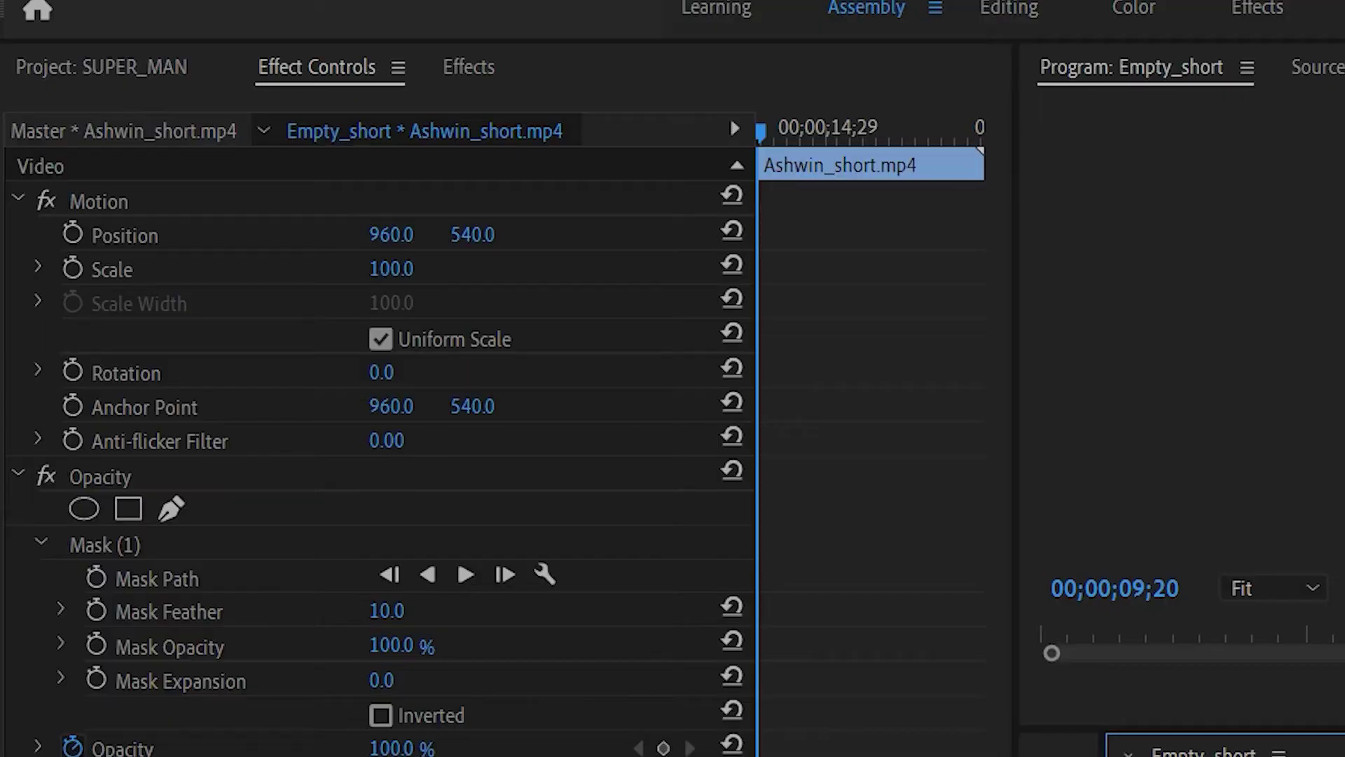
pyautogui.click(73, 234)
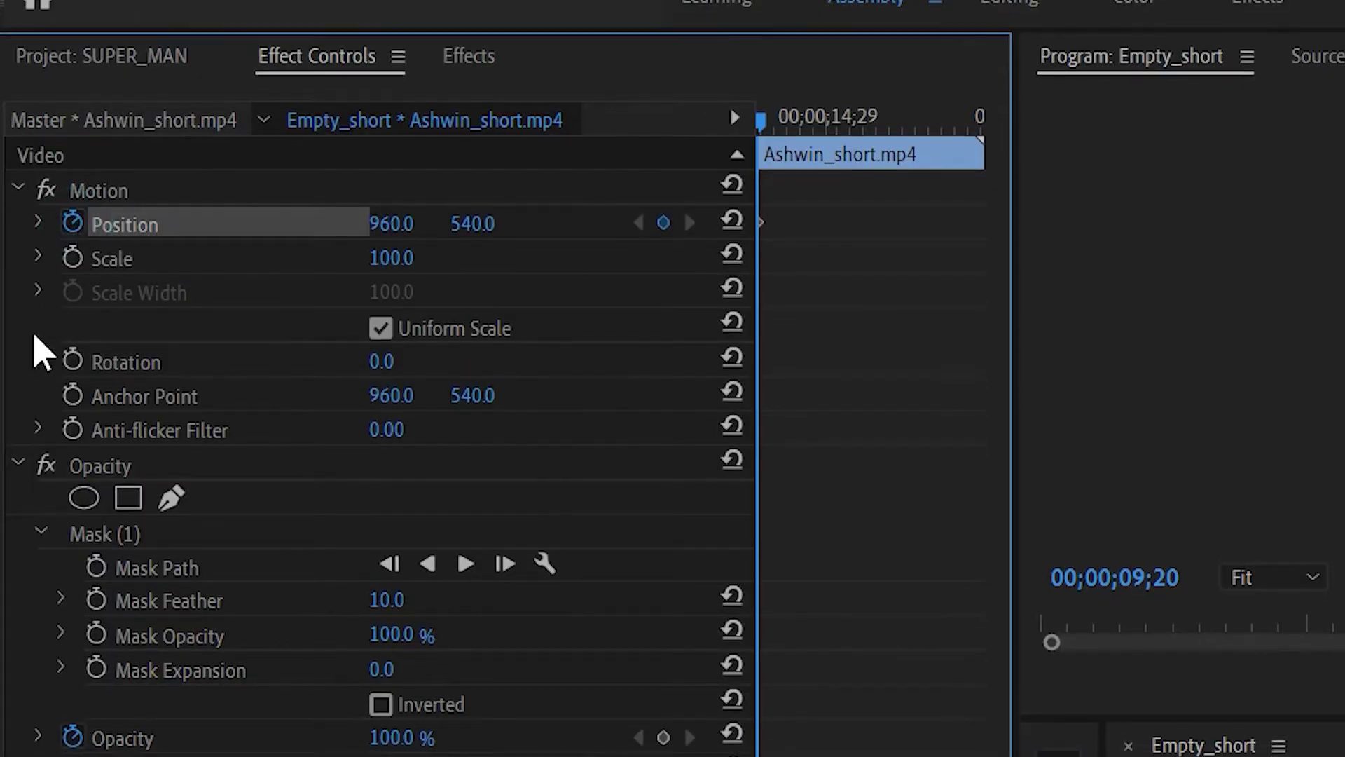
pyautogui.click(74, 279)
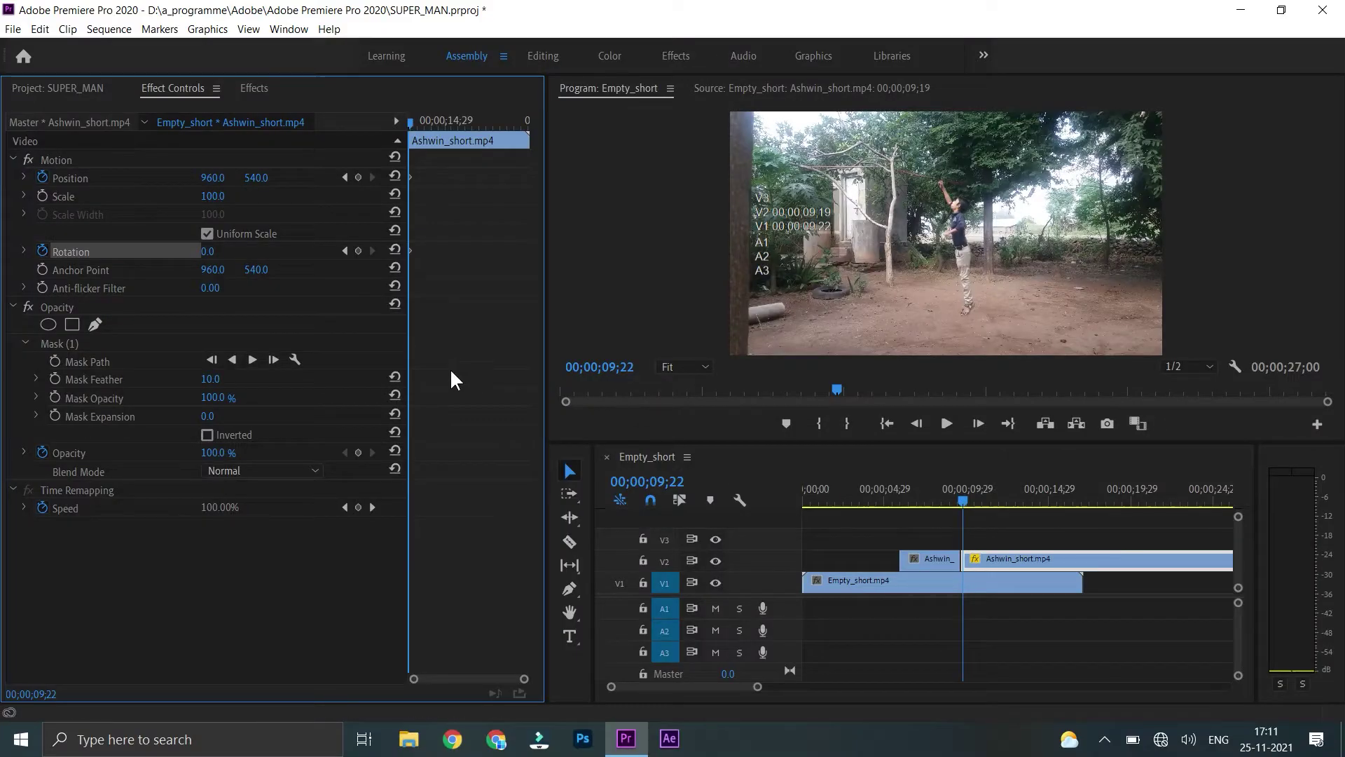
# Keyframe Position frame by frame from 00;00;09;21, moving the masked person up out of the picture to 701.0, -266.0 at 00;00;09;26
pyautogui.moveTo(525, 681); pyautogui.dragTo(482, 678)
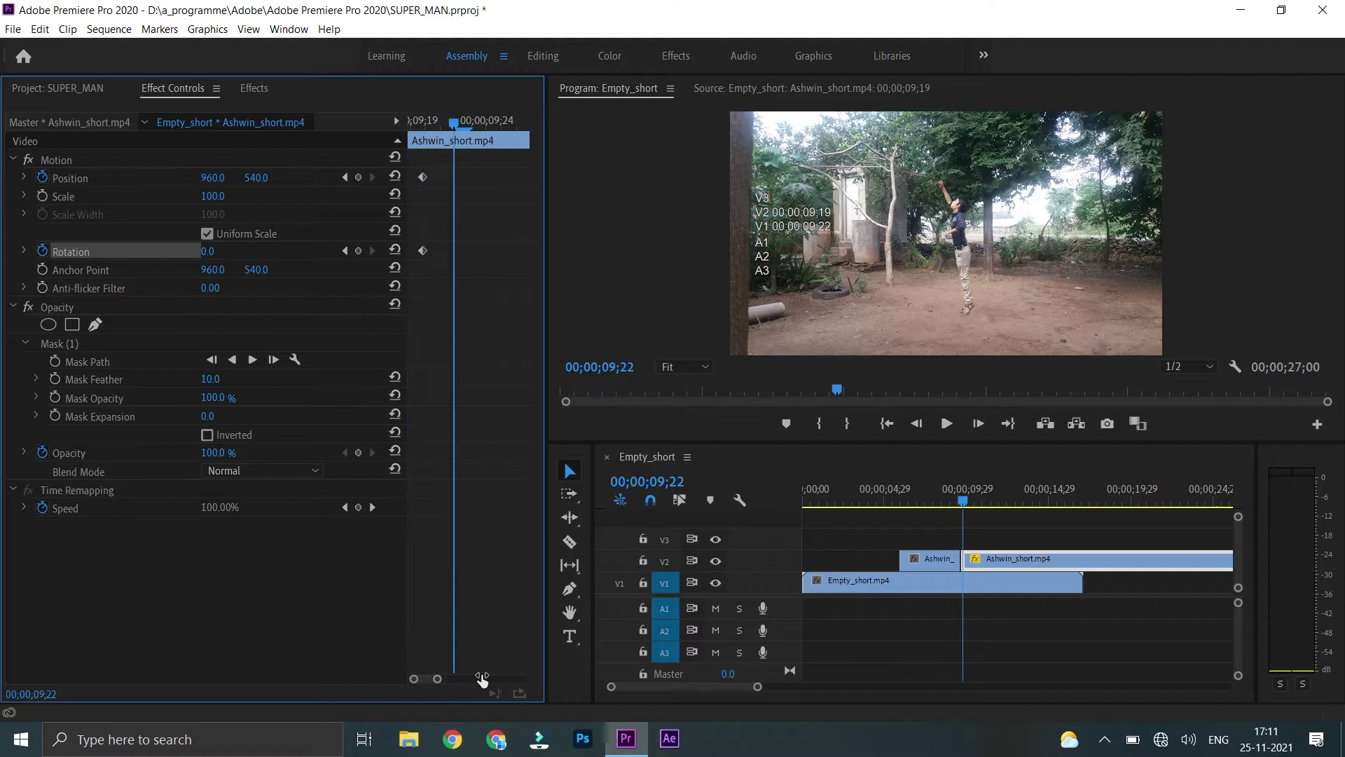
pyautogui.press('Left')
pyautogui.press('Left')
pyautogui.press('Right')
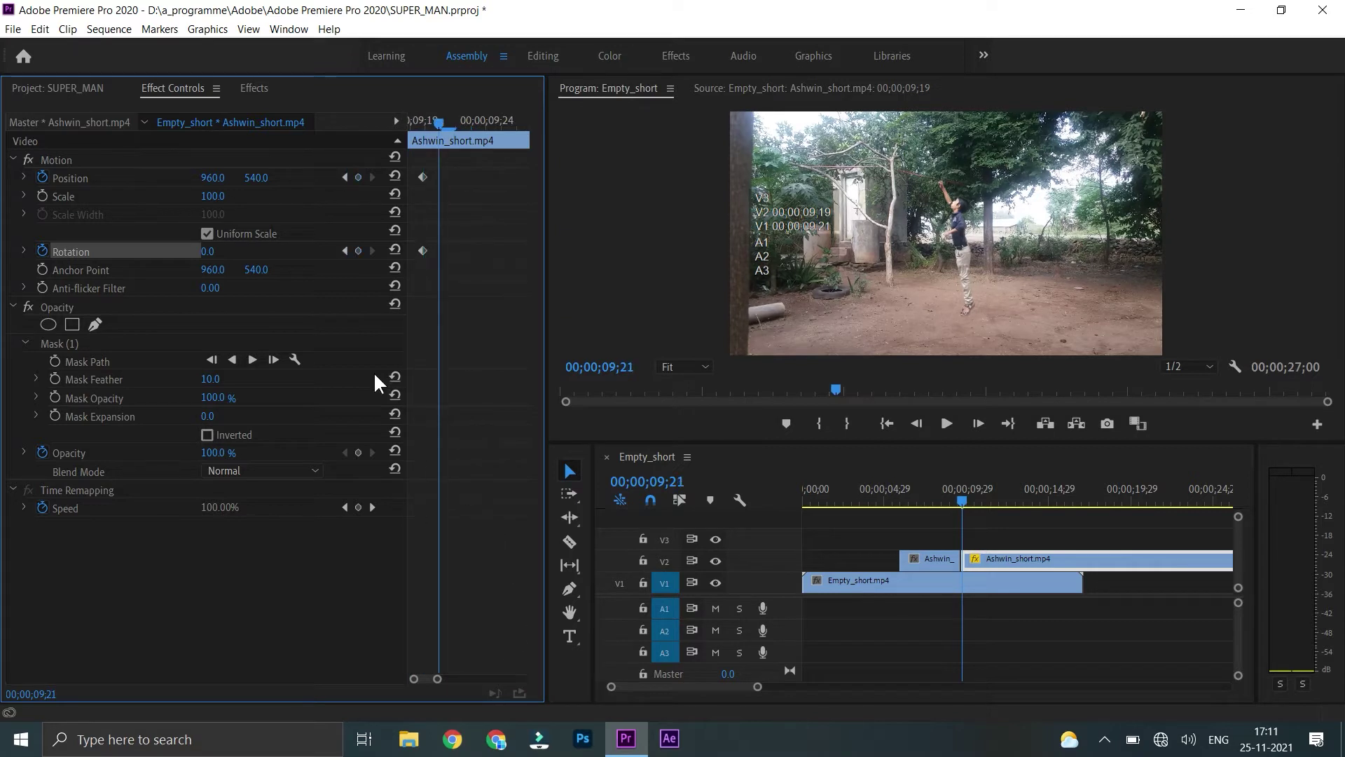
pyautogui.moveTo(253, 178)
pyautogui.mouseDown()
pyautogui.moveTo(193, 174)
pyautogui.moveTo(266, 179)
pyautogui.moveTo(174, 178)
pyautogui.moveTo(265, 179)
pyautogui.moveTo(202, 178)
pyautogui.moveTo(232, 181)
pyautogui.mouseUp()
pyautogui.press('Right')
pyautogui.press('Right')
pyautogui.press('Right')
pyautogui.press('Right')
pyautogui.click(306, 184)
pyautogui.press('Right')
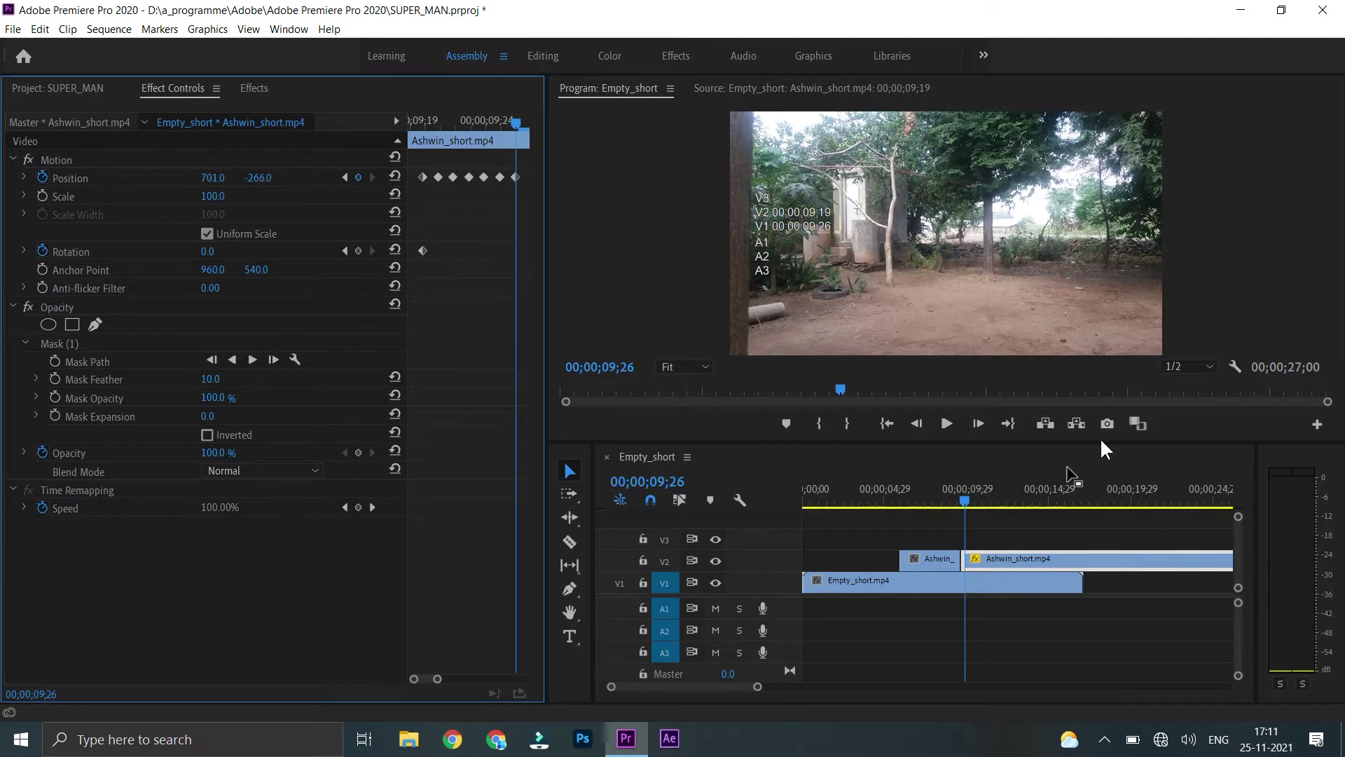
# Play back the sequence to review the upward flight
pyautogui.click(866, 499)
pyautogui.press('space')
pyautogui.click(1032, 534)
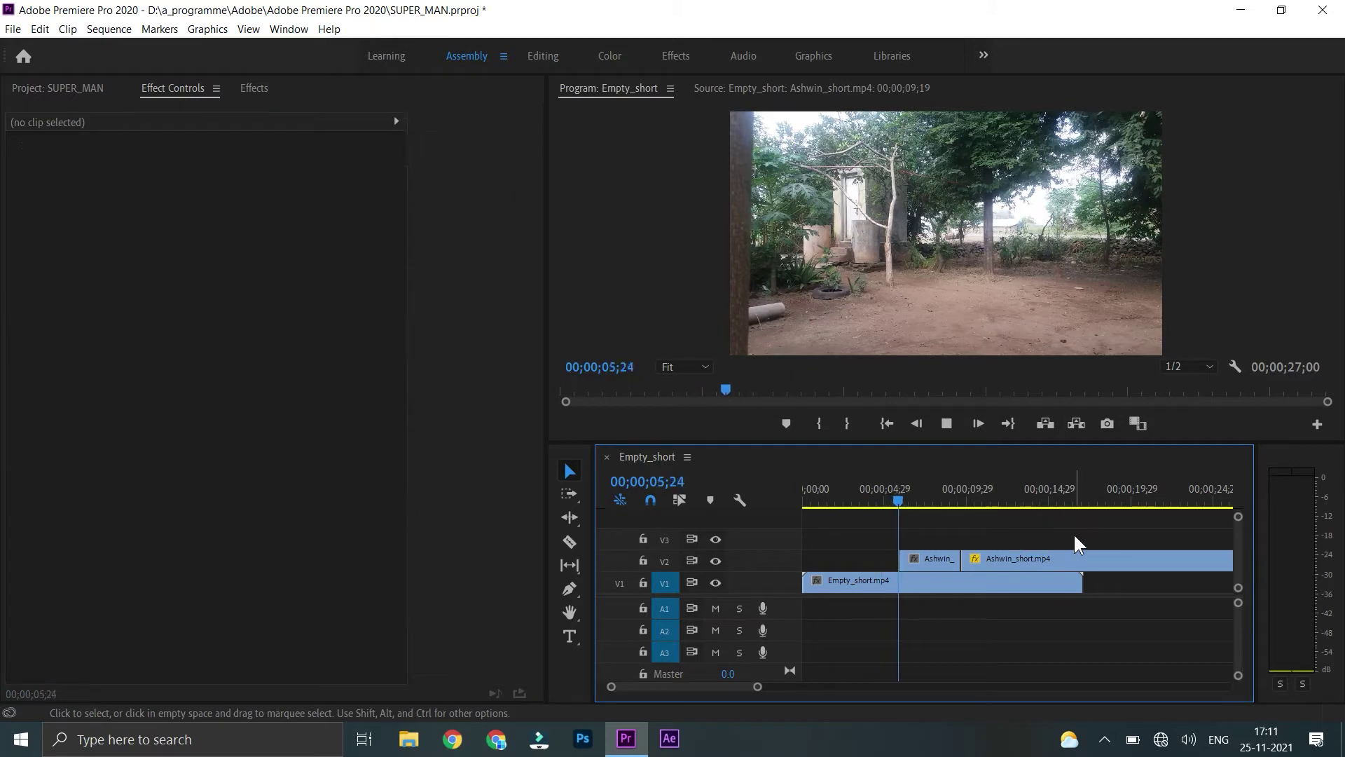
pyautogui.press('space')
# Move both Ashwin_short.mp4 clips on track V2 to the start of the sequence and play back the result
pyautogui.moveTo(942, 517); pyautogui.dragTo(904, 560)
pyautogui.click(937, 532)
pyautogui.moveTo(901, 499); pyautogui.dragTo(803, 504)
pyautogui.press('space')
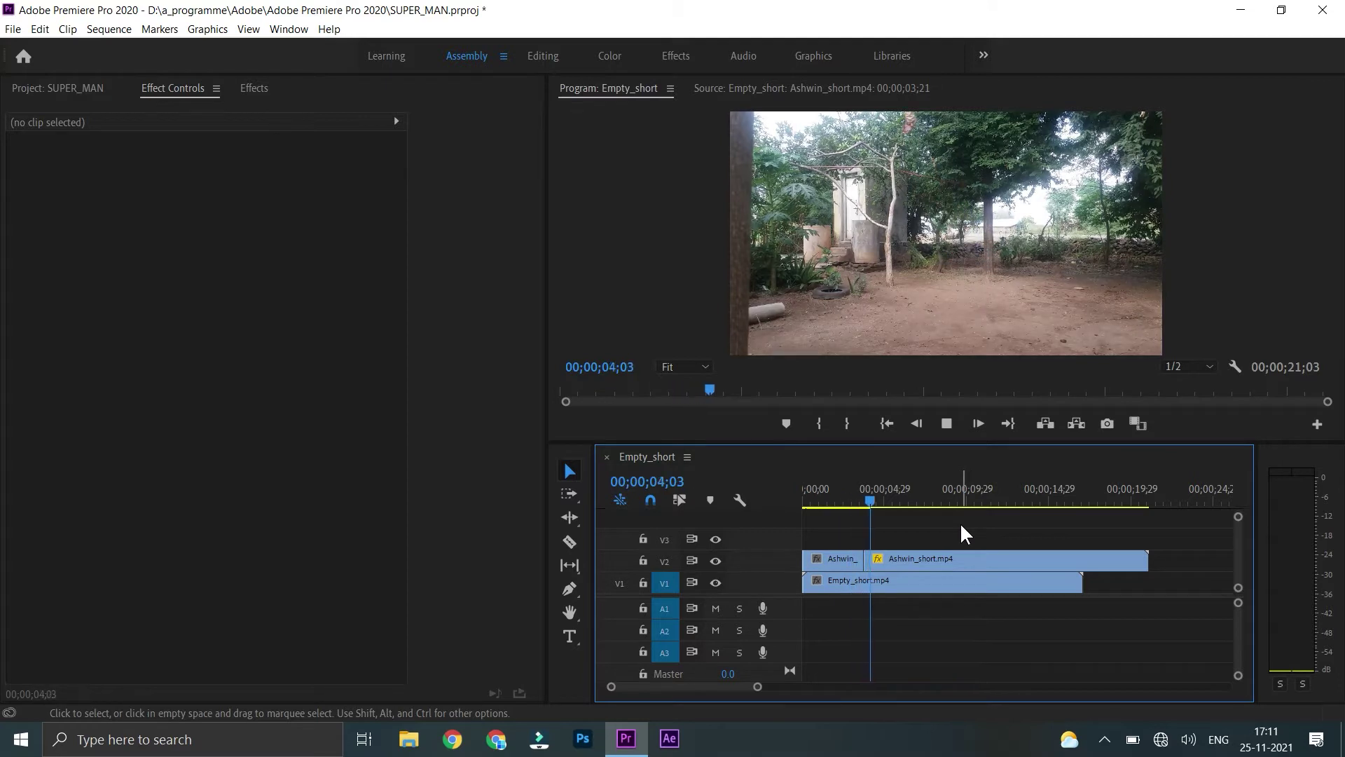
pyautogui.press('space')
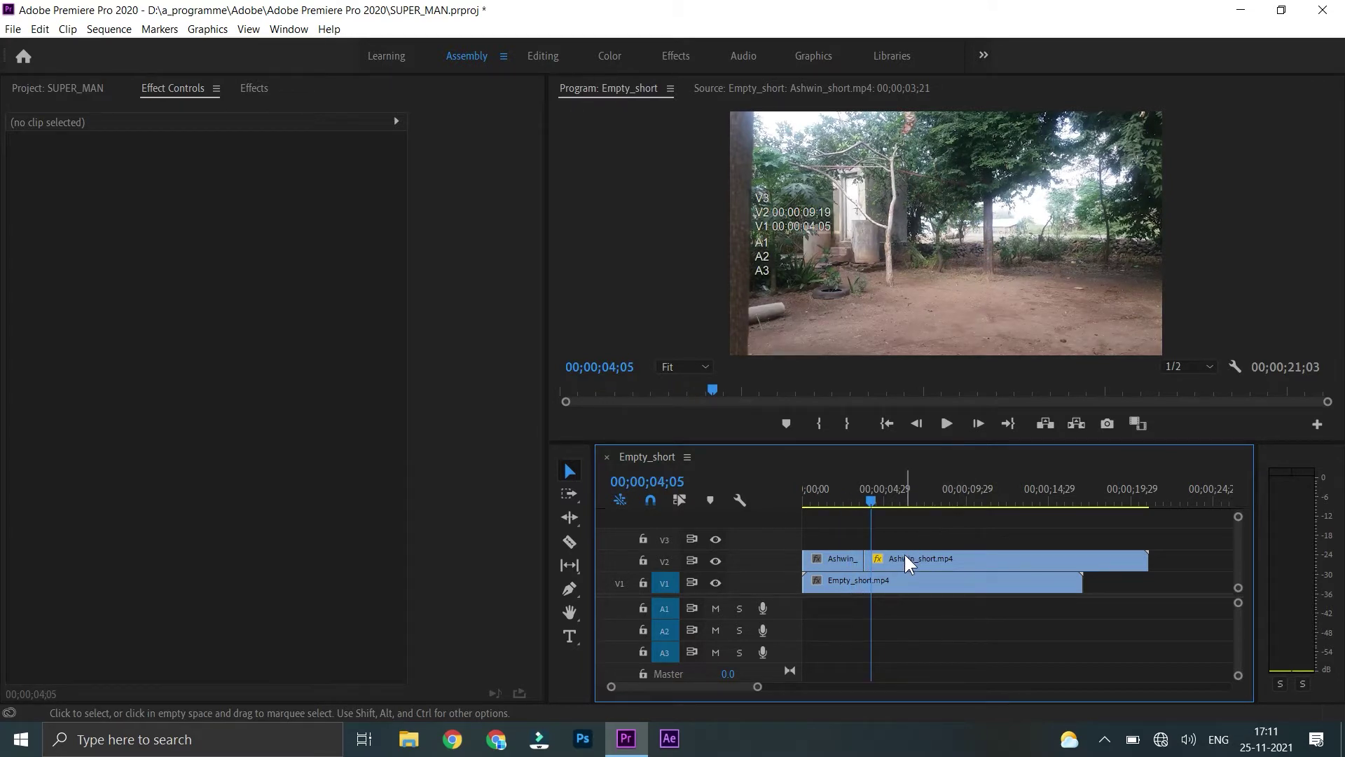
# Select the held Ashwin_short.mp4 clip and enlarge its keyframe timeline around 00;00;03;21
pyautogui.press('Left')
pyautogui.press('Left')
pyautogui.press('Left')
pyautogui.press('Left')
pyautogui.press('Left')
pyautogui.press('Left')
pyautogui.press('Left')
pyautogui.press('Left')
pyautogui.press('Left')
pyautogui.press('Left')
pyautogui.press('Left')
pyautogui.press('Left')
pyautogui.press('Left')
pyautogui.press('Left')
pyautogui.press('Left')
pyautogui.press('Left')
pyautogui.press('Left')
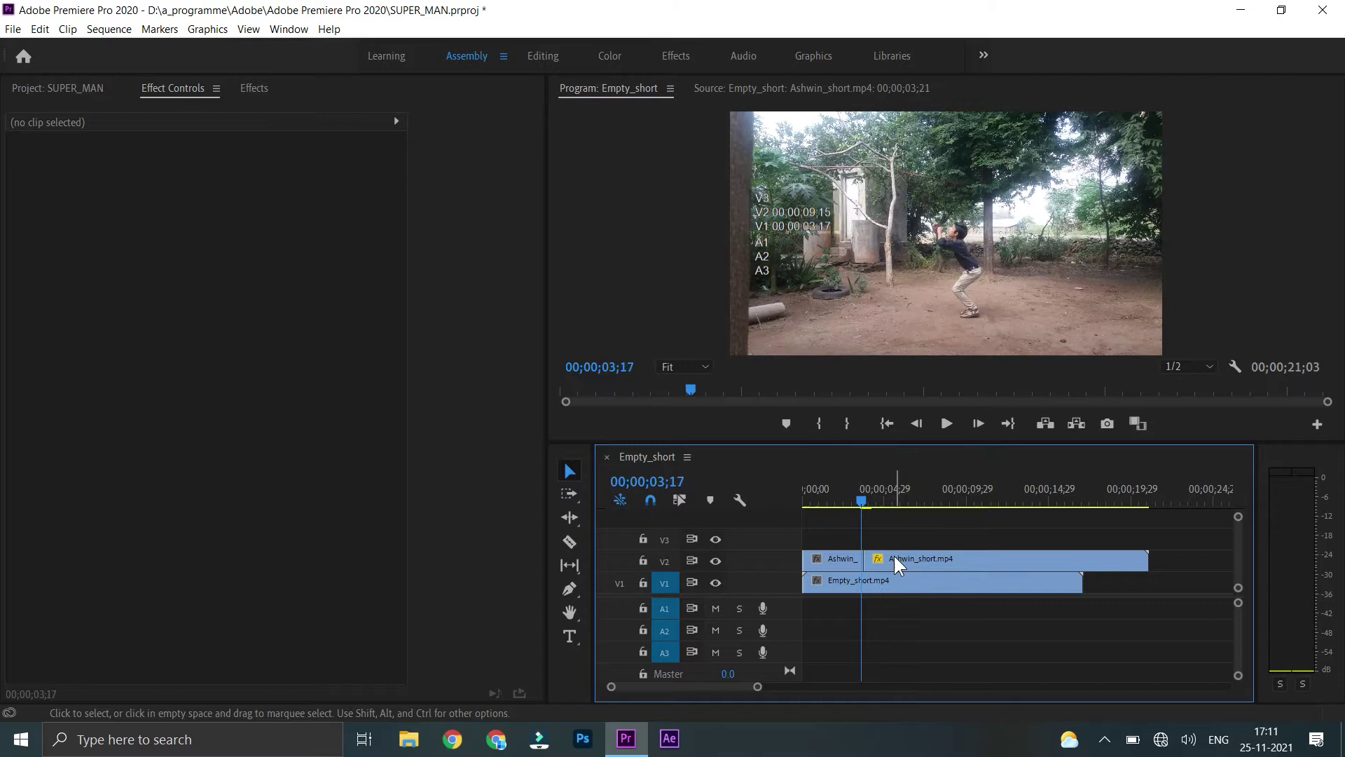
pyautogui.click(896, 564)
pyautogui.press('Right')
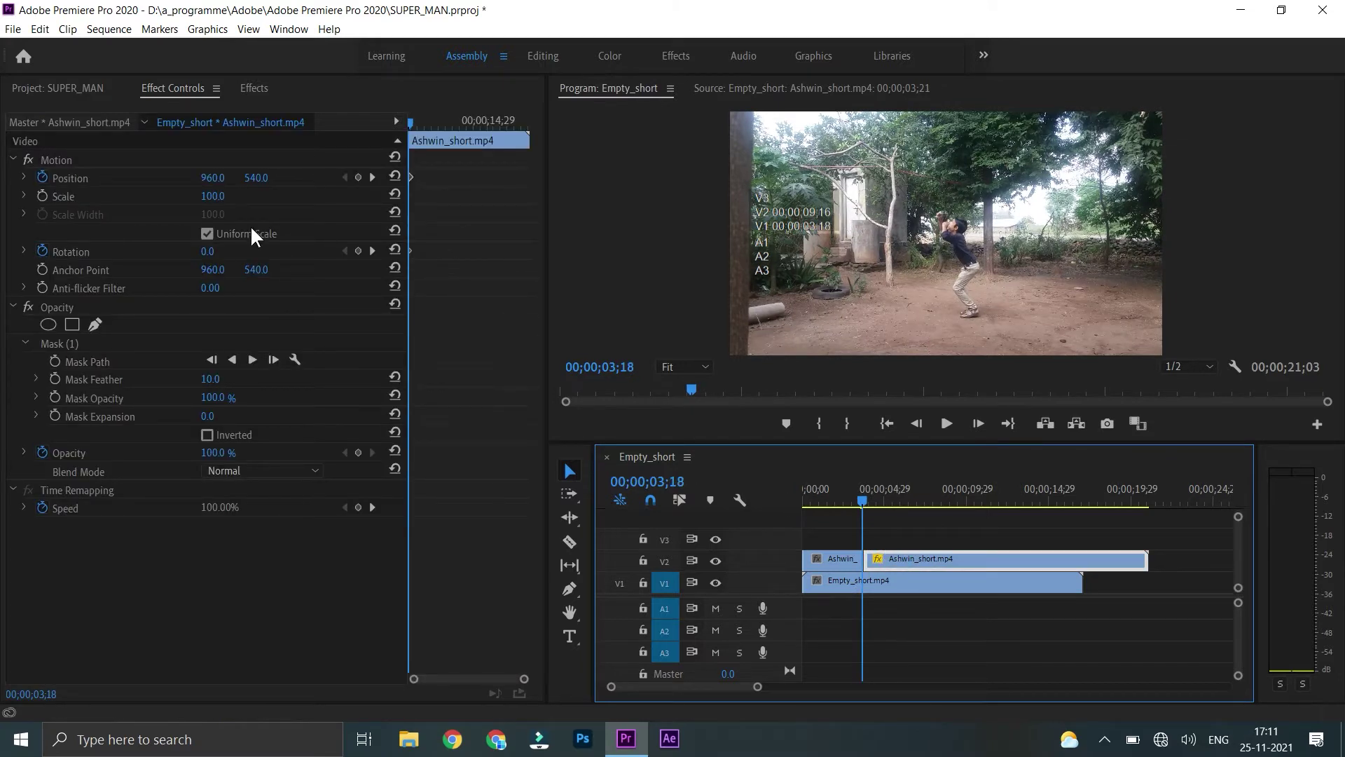
pyautogui.moveTo(526, 678); pyautogui.dragTo(435, 678)
pyautogui.press('Right')
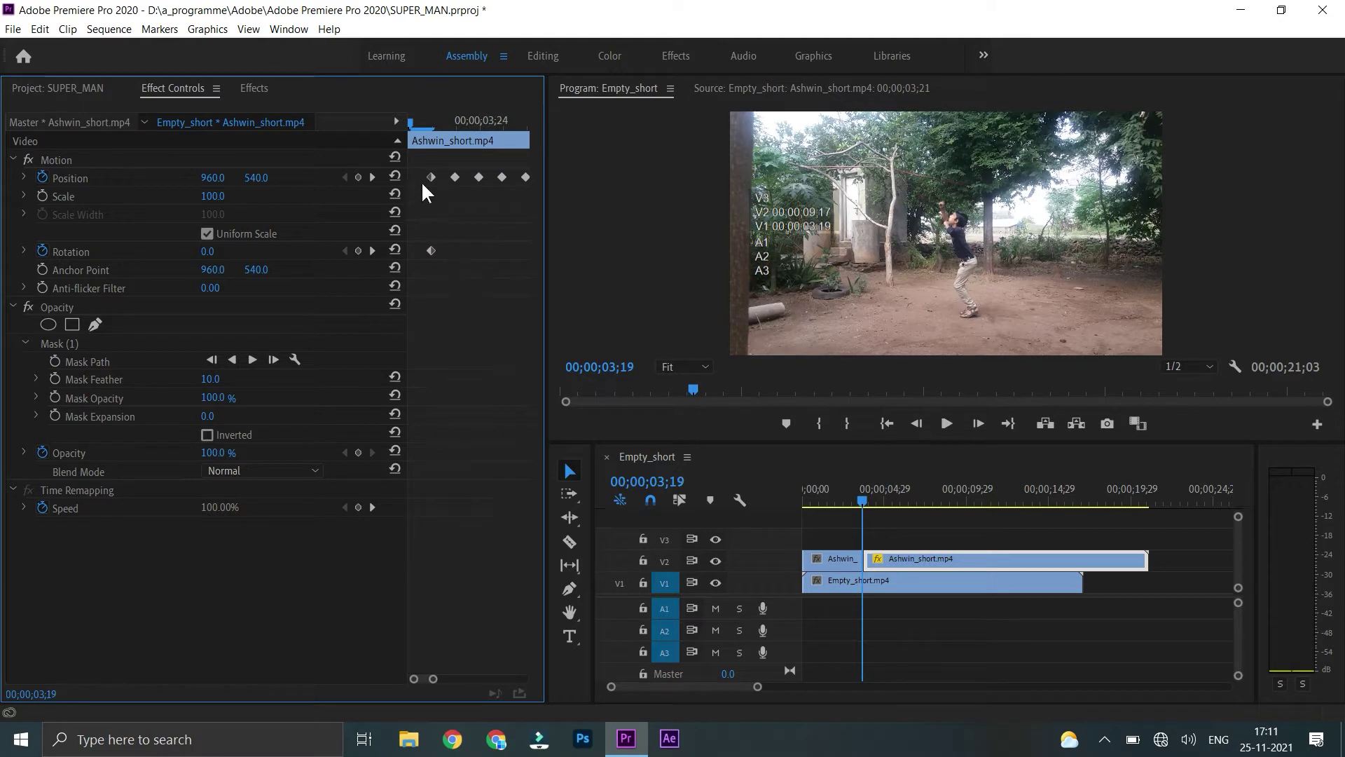
pyautogui.click(412, 120)
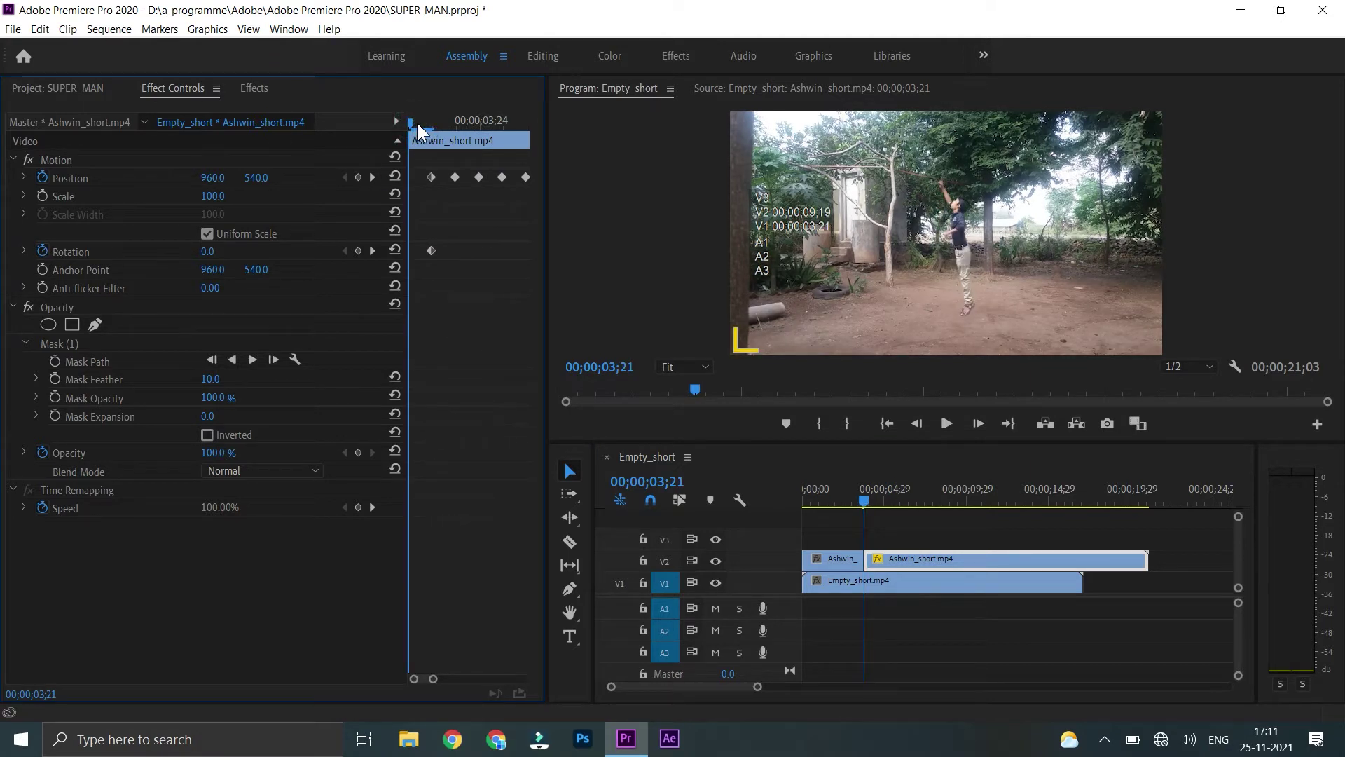
# Keyframe Rotation frame by frame from 00;00;03;23 to 00;00;03;25, tilting the person to -4.0° at 00;00;03;24 and -8.0° at 00;00;03;25
pyautogui.press('Right')
pyautogui.press('Right')
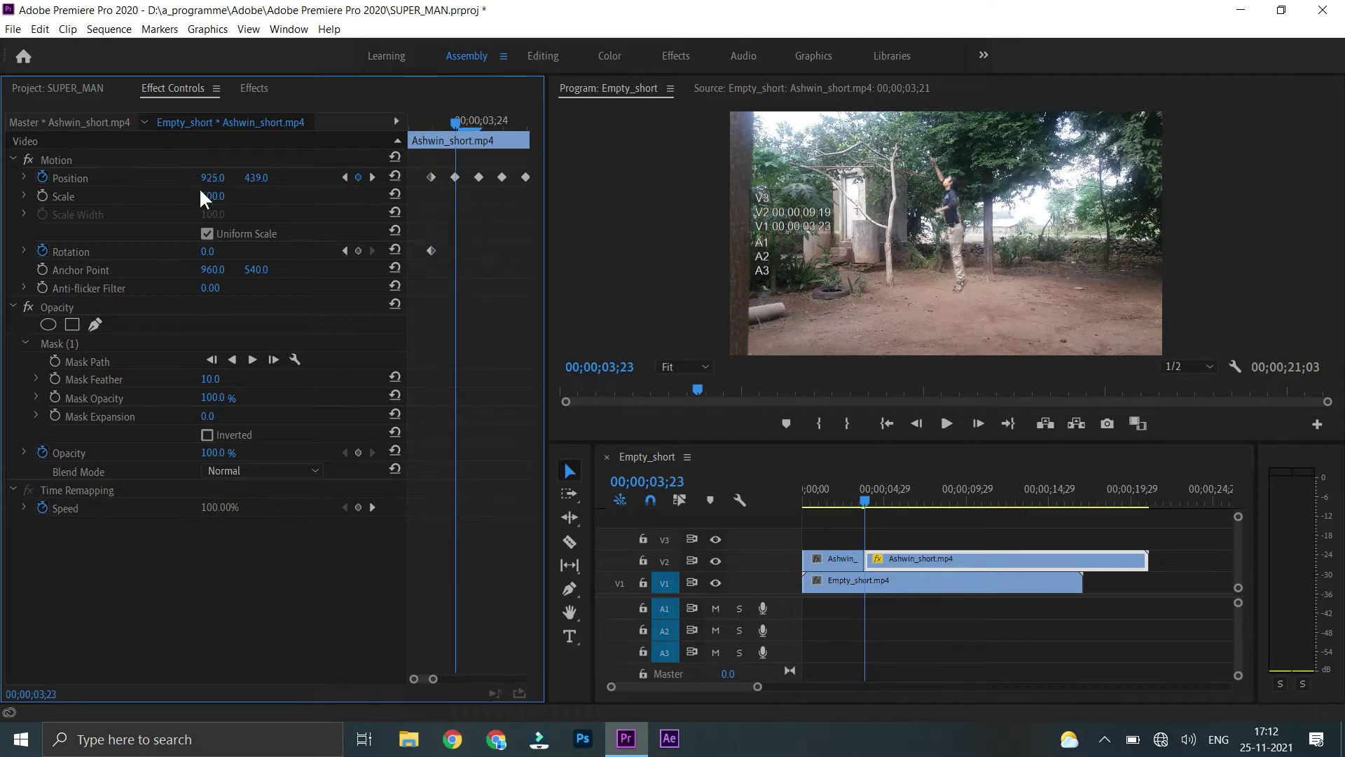
pyautogui.click(208, 251)
pyautogui.moveTo(208, 251); pyautogui.dragTo(197, 251)
pyautogui.press('Right')
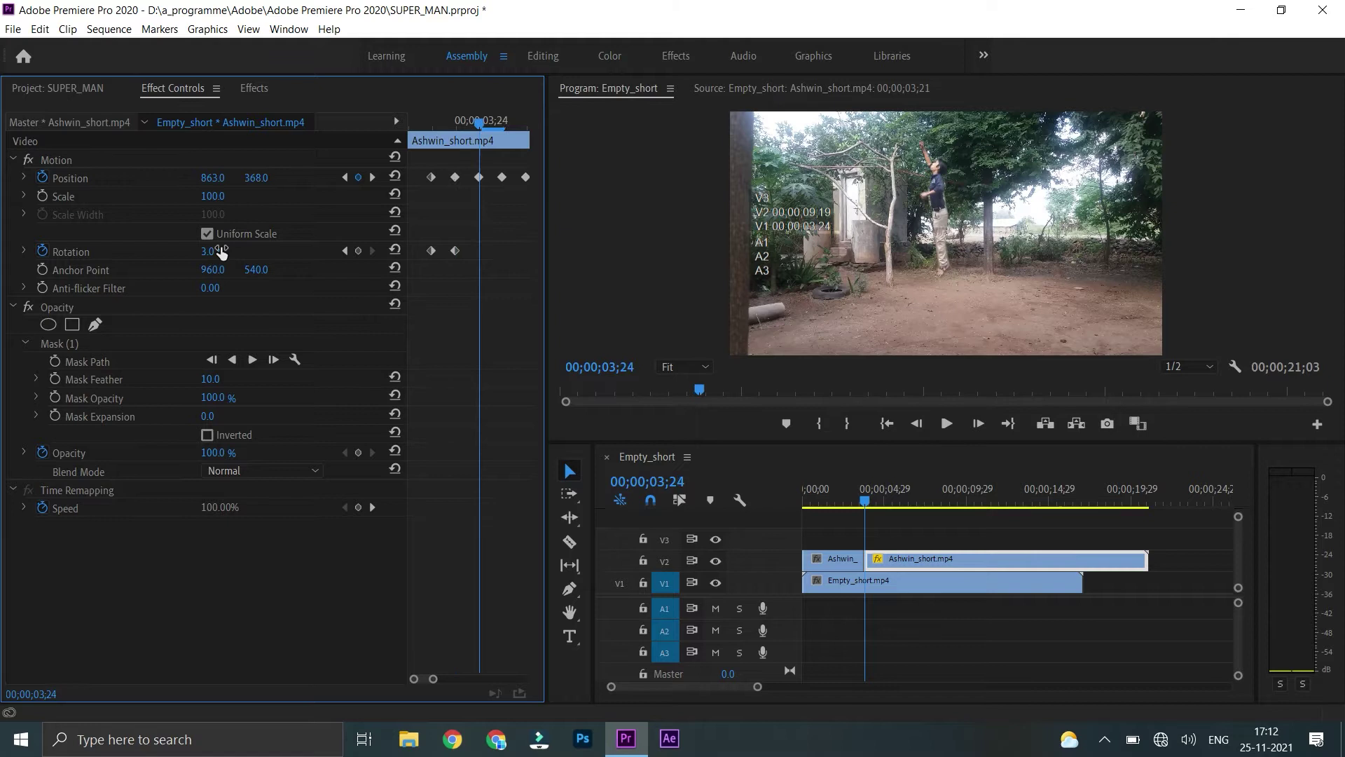
pyautogui.moveTo(210, 251); pyautogui.dragTo(222, 251)
pyautogui.press('Right')
pyautogui.press('Right')
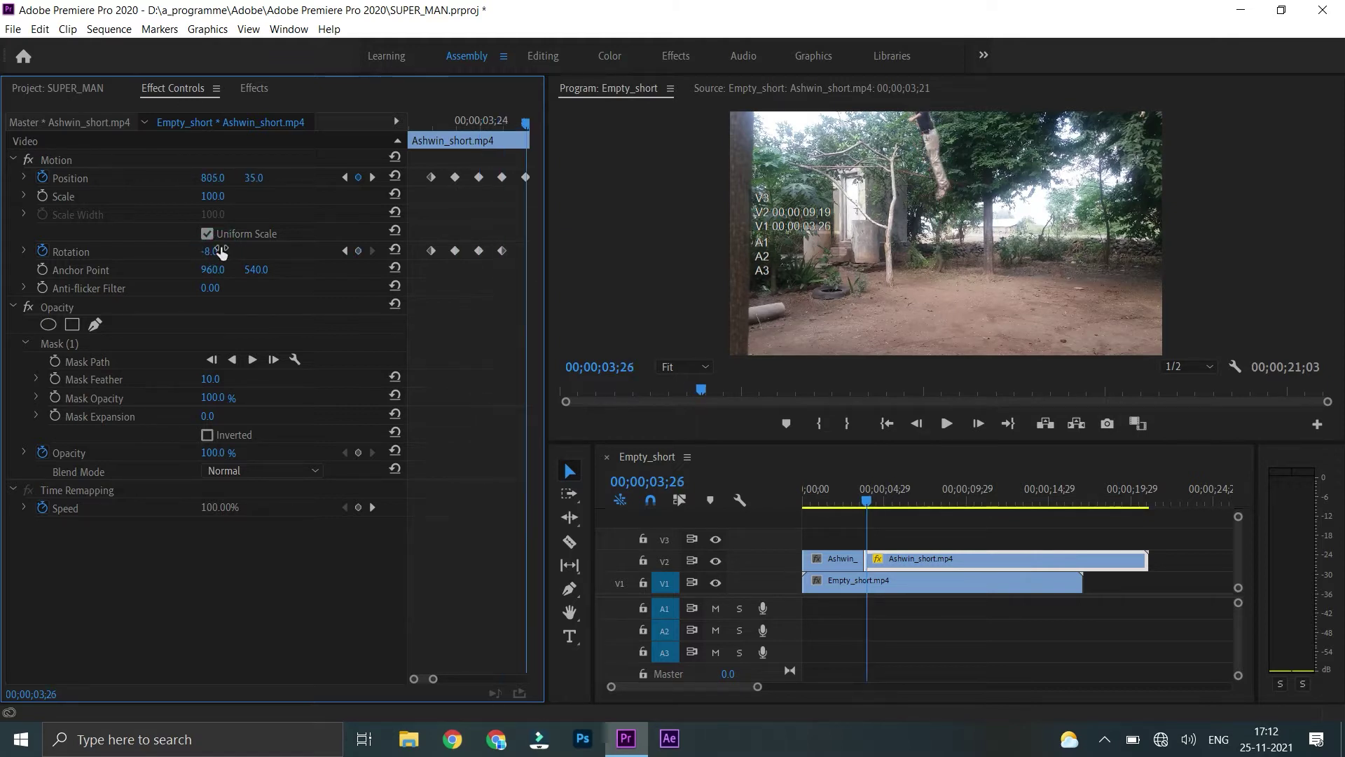
pyautogui.click(270, 250)
pyautogui.press('Right')
pyautogui.press('Right')
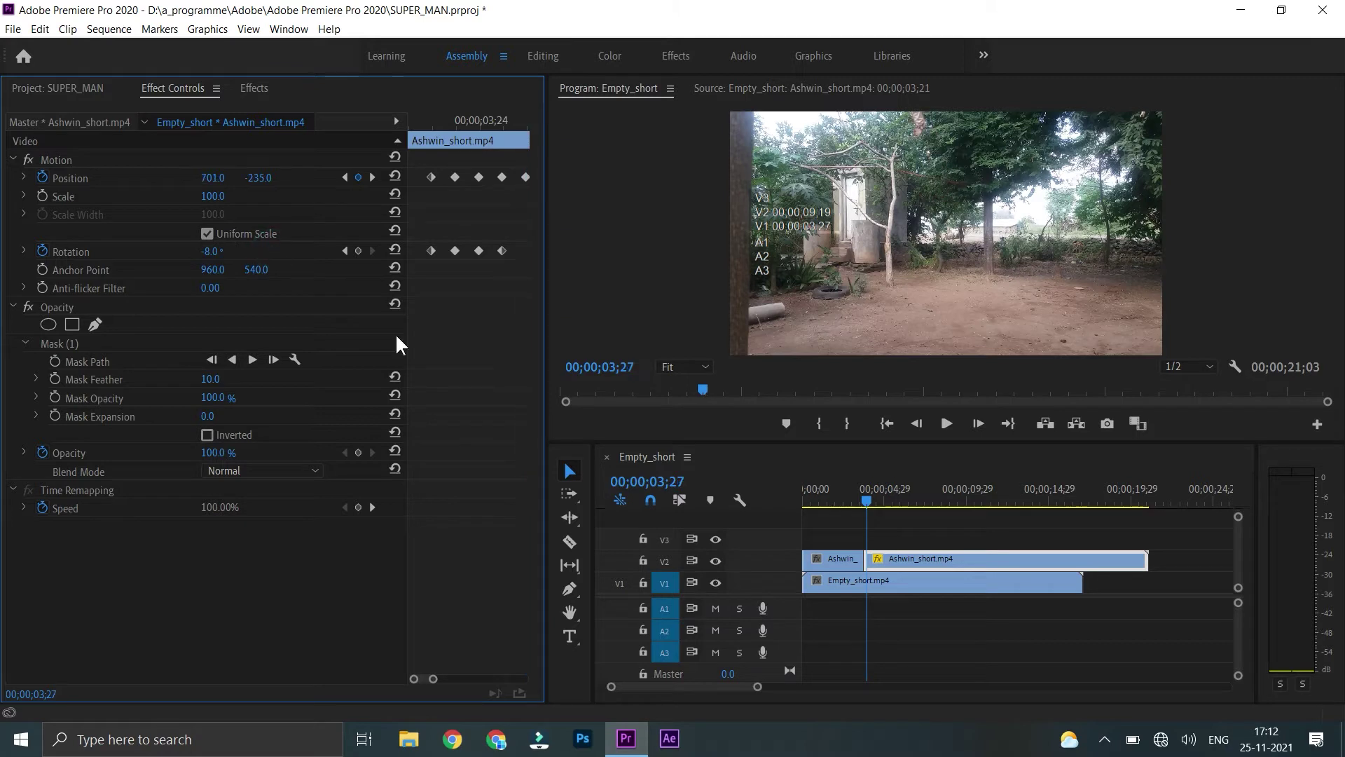
# Play back the take-off from 00;00;02;14 to check the combined position and rotation animation
pyautogui.moveTo(866, 502); pyautogui.dragTo(842, 502)
pyautogui.click(932, 515)
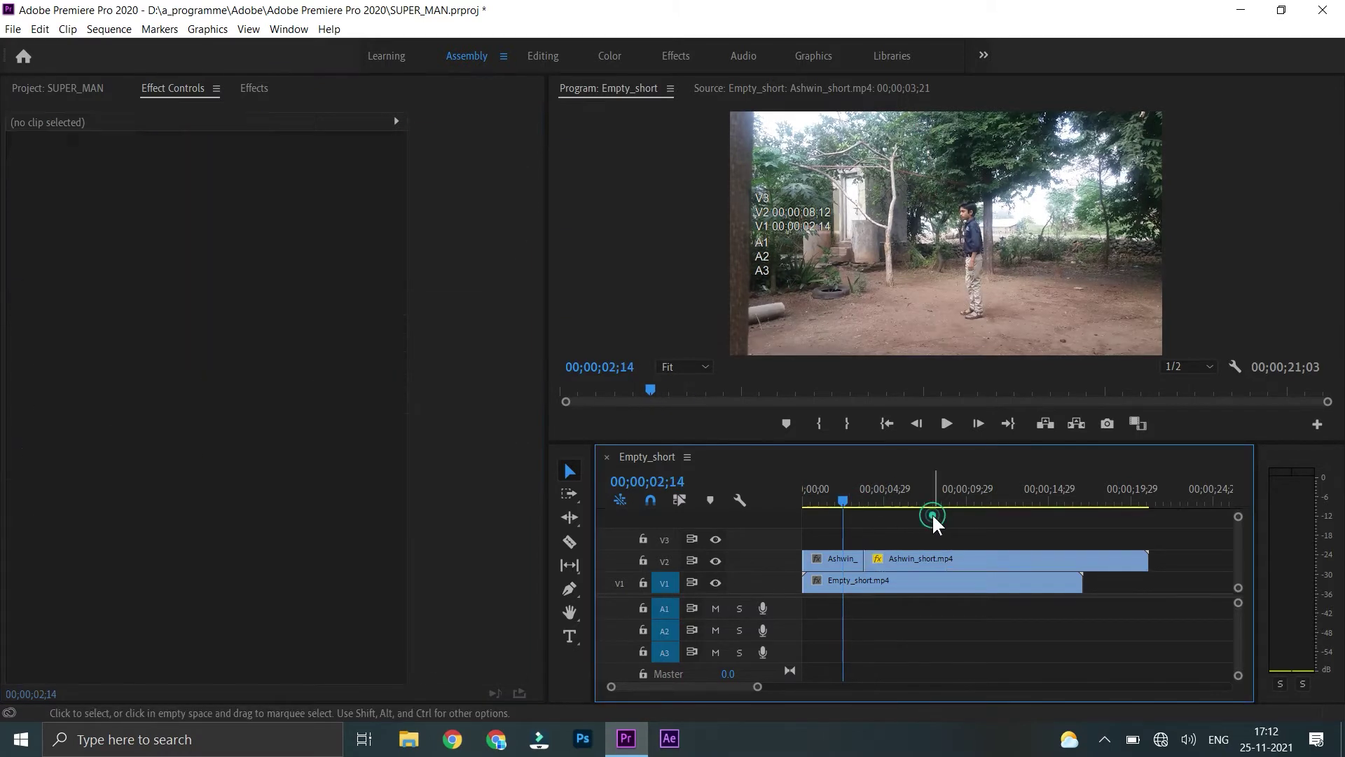
pyautogui.press('space')
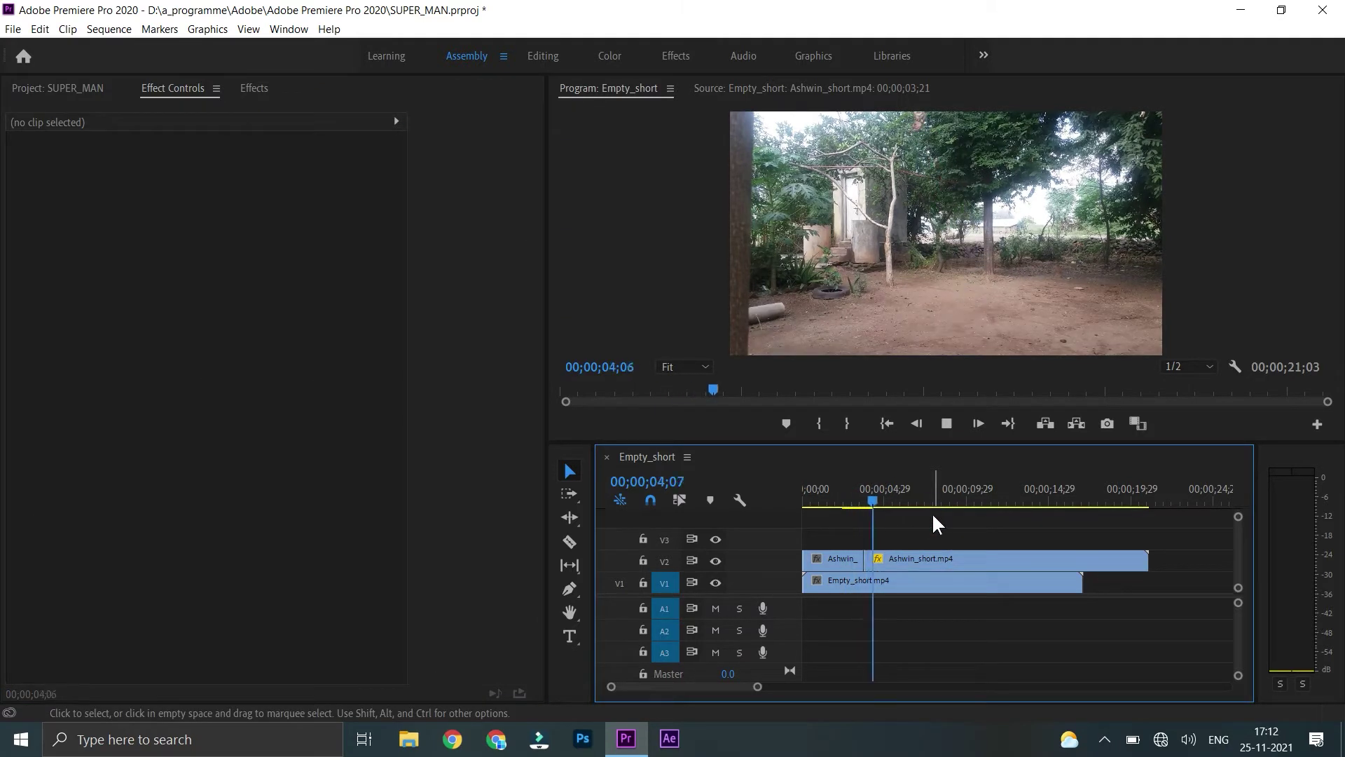
pyautogui.press('space')
# Put the playhead at 00;00;03;24 and move the held Ashwin_short.mp4 clip from track V2 up to V3
pyautogui.moveTo(875, 503); pyautogui.dragTo(860, 503)
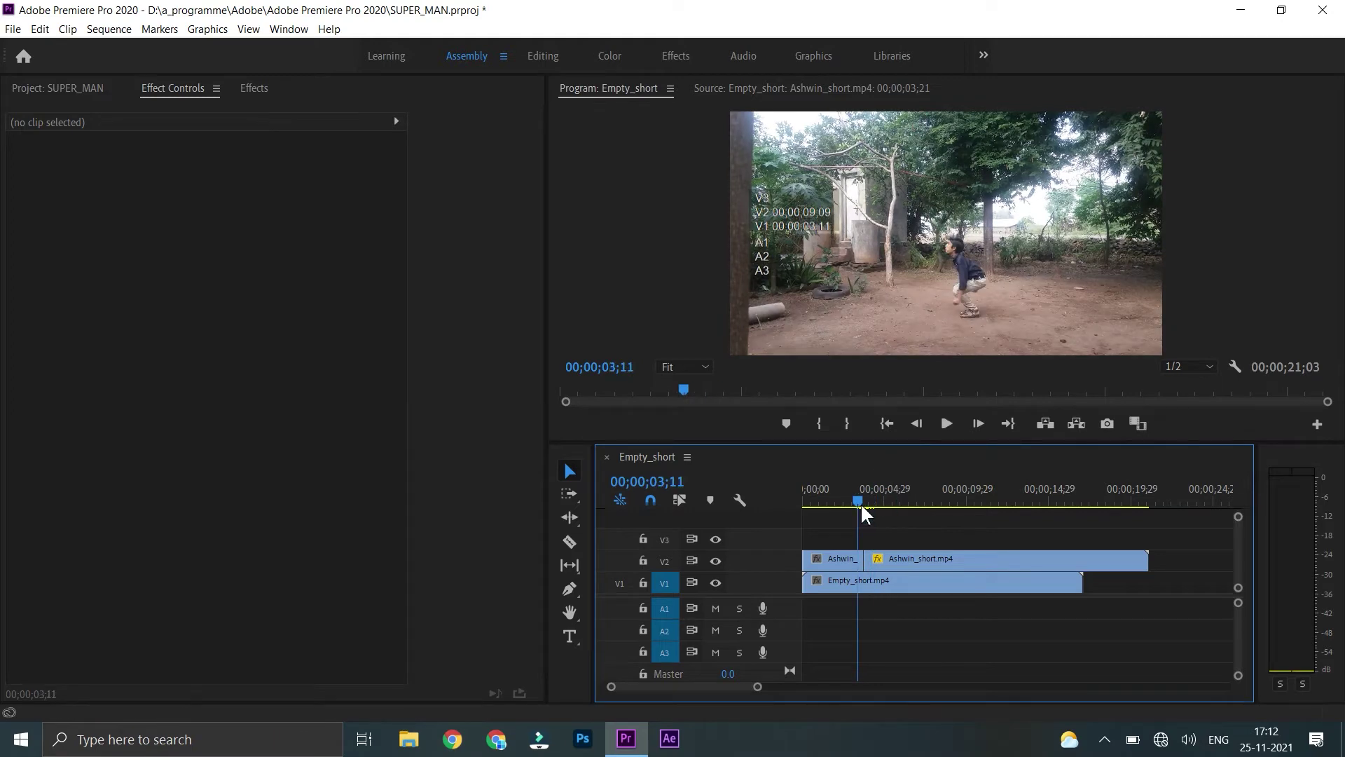
pyautogui.click(893, 557)
pyautogui.press('Right')
pyautogui.press('Right')
pyautogui.press('Right')
pyautogui.press('Right')
pyautogui.press('Right')
pyautogui.press('Right')
pyautogui.press('Right')
pyautogui.press('Right')
pyautogui.press('Right')
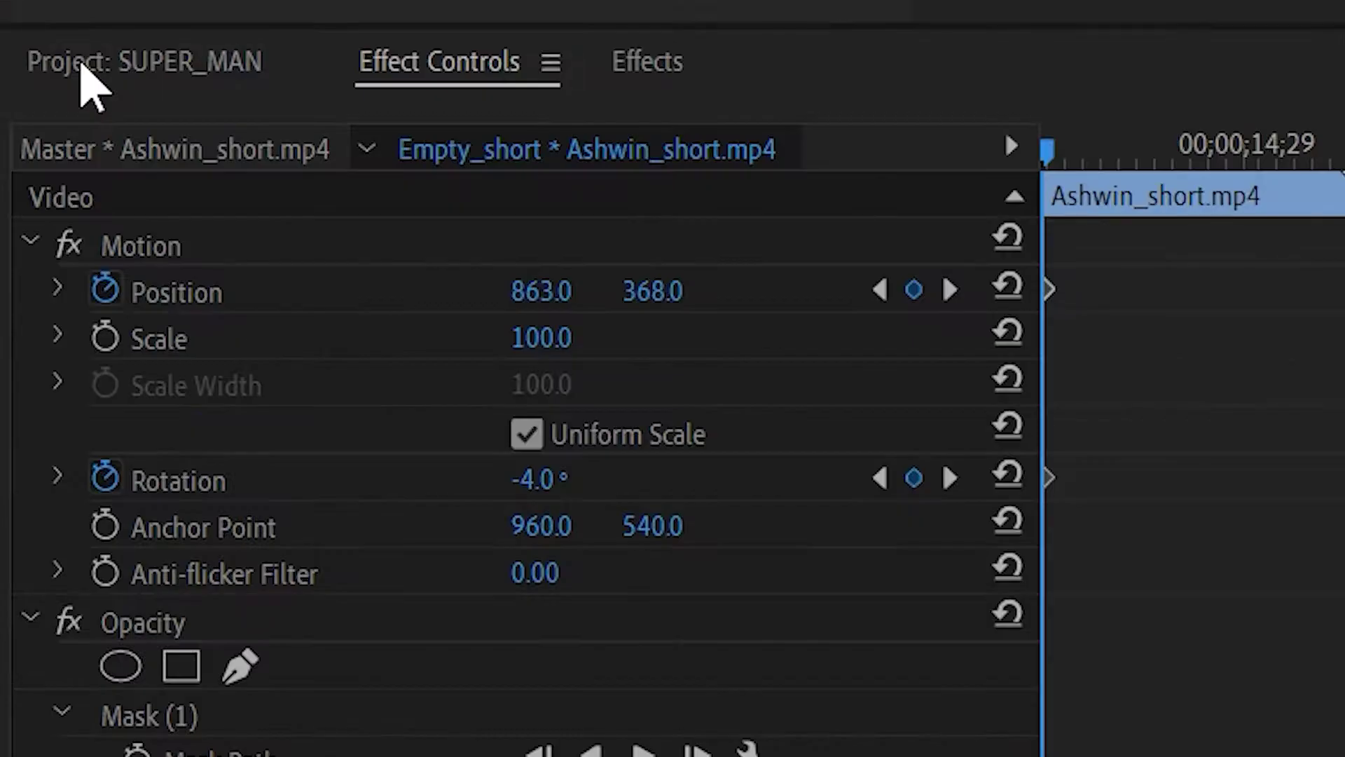
# Create a black (000000) color matte with the default video settings and the name Color Matte
pyautogui.click(48, 90)
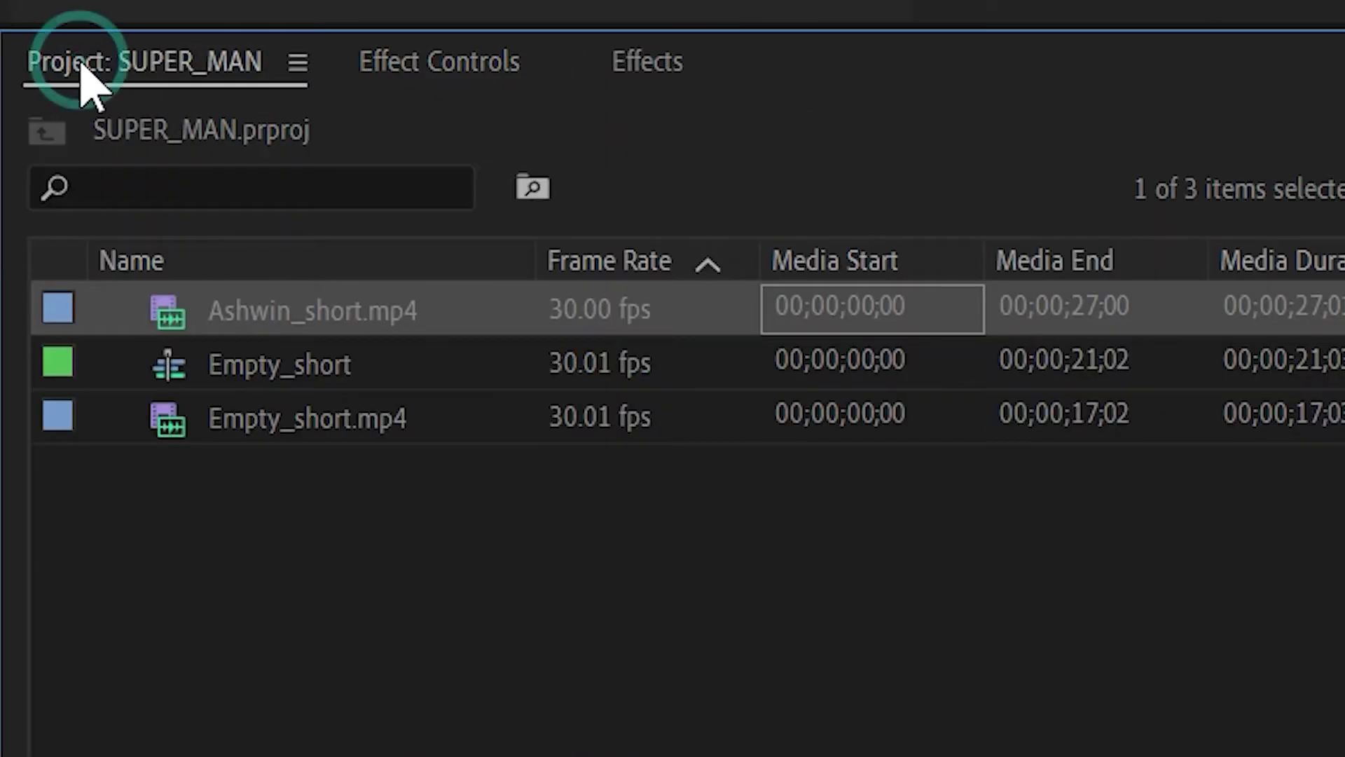
pyautogui.click(902, 674)
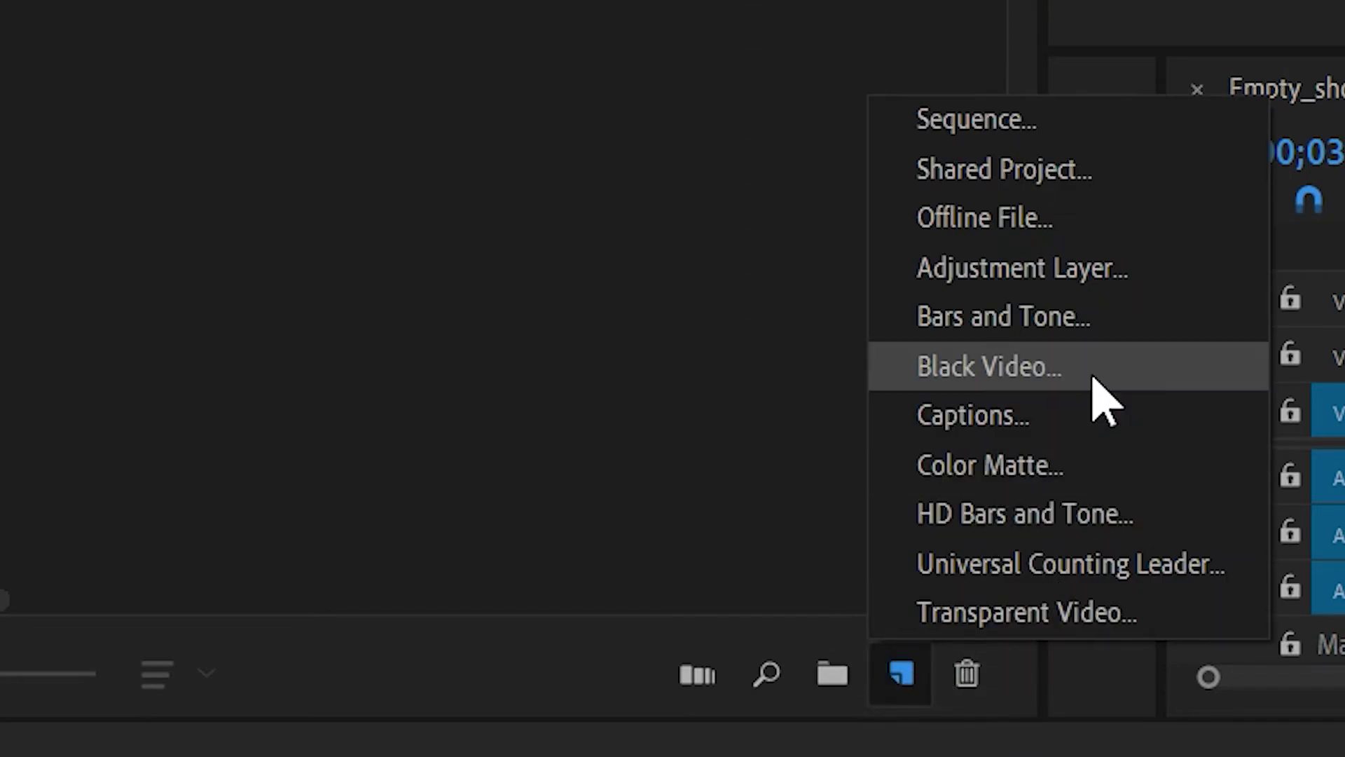
pyautogui.click(1014, 459)
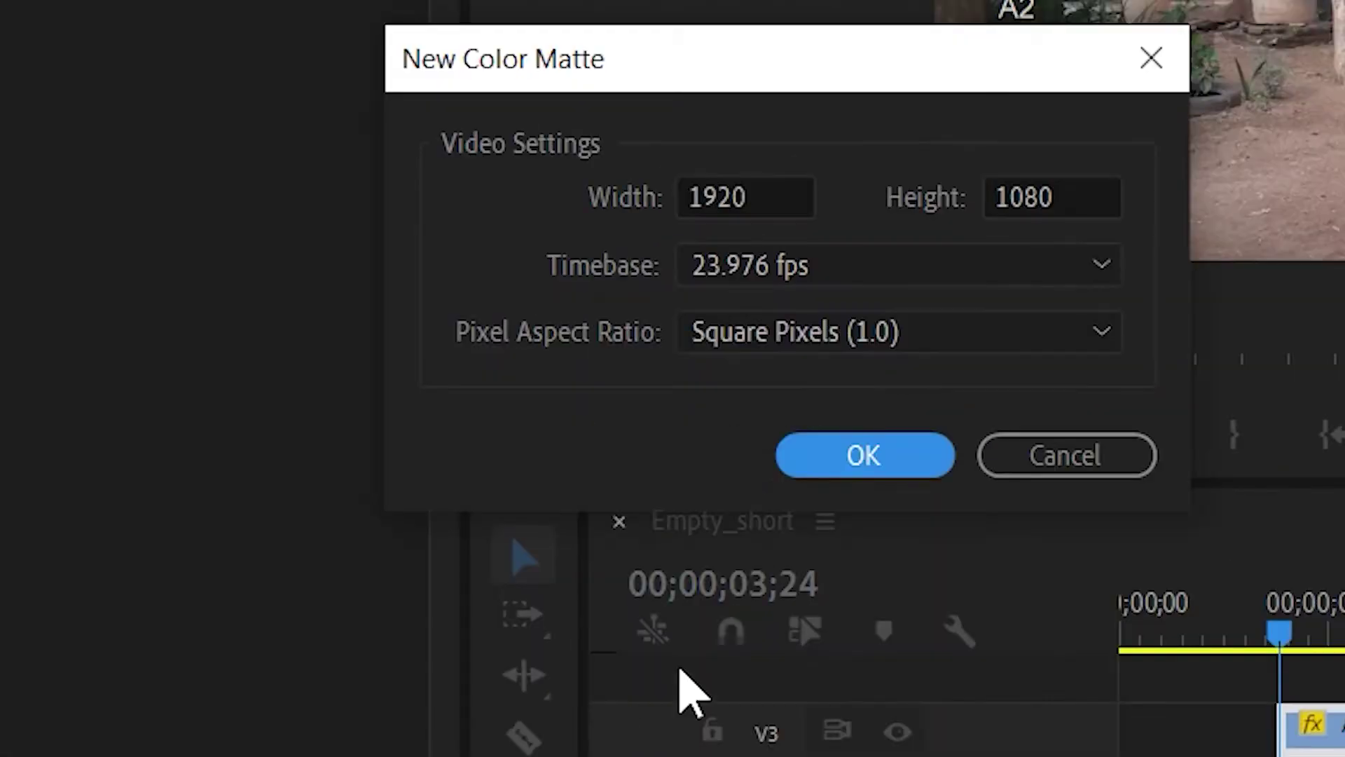
pyautogui.click(826, 464)
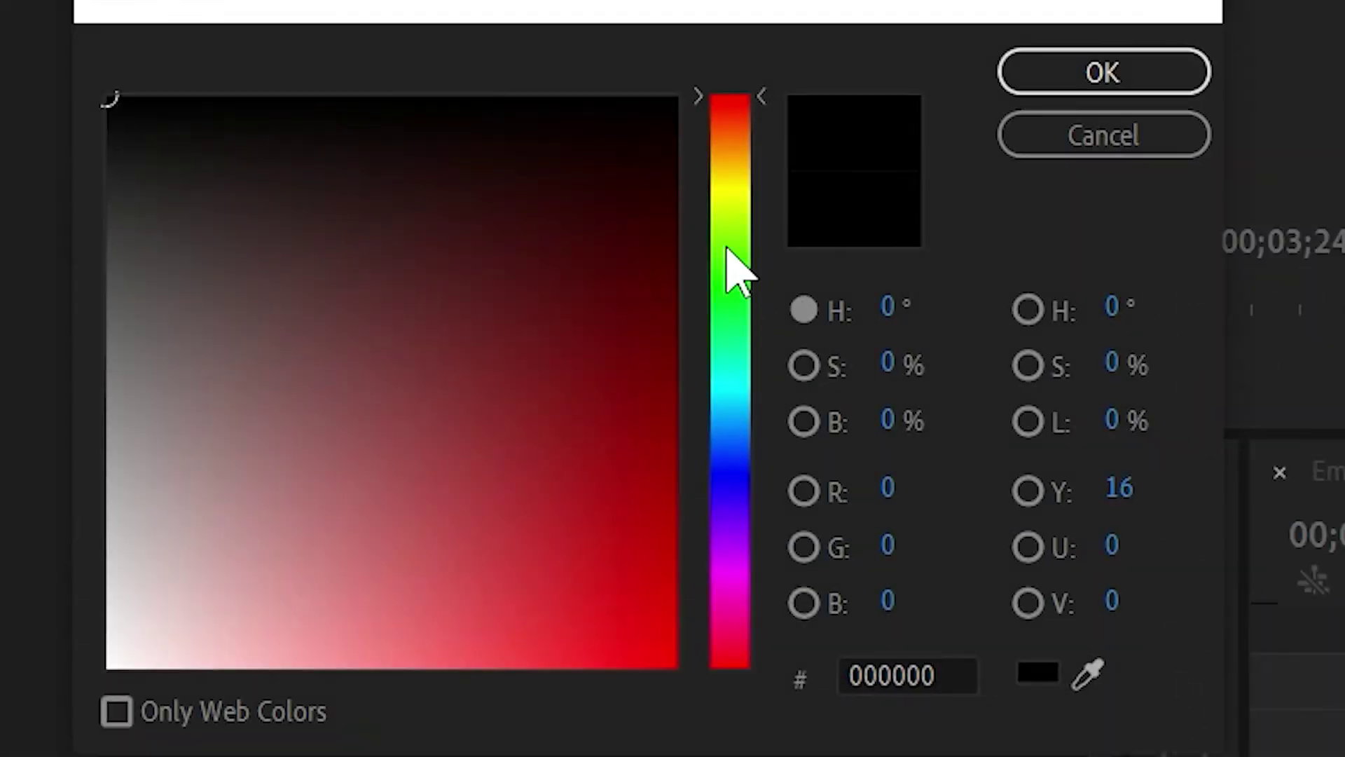
pyautogui.moveTo(605, 133); pyautogui.dragTo(674, 96)
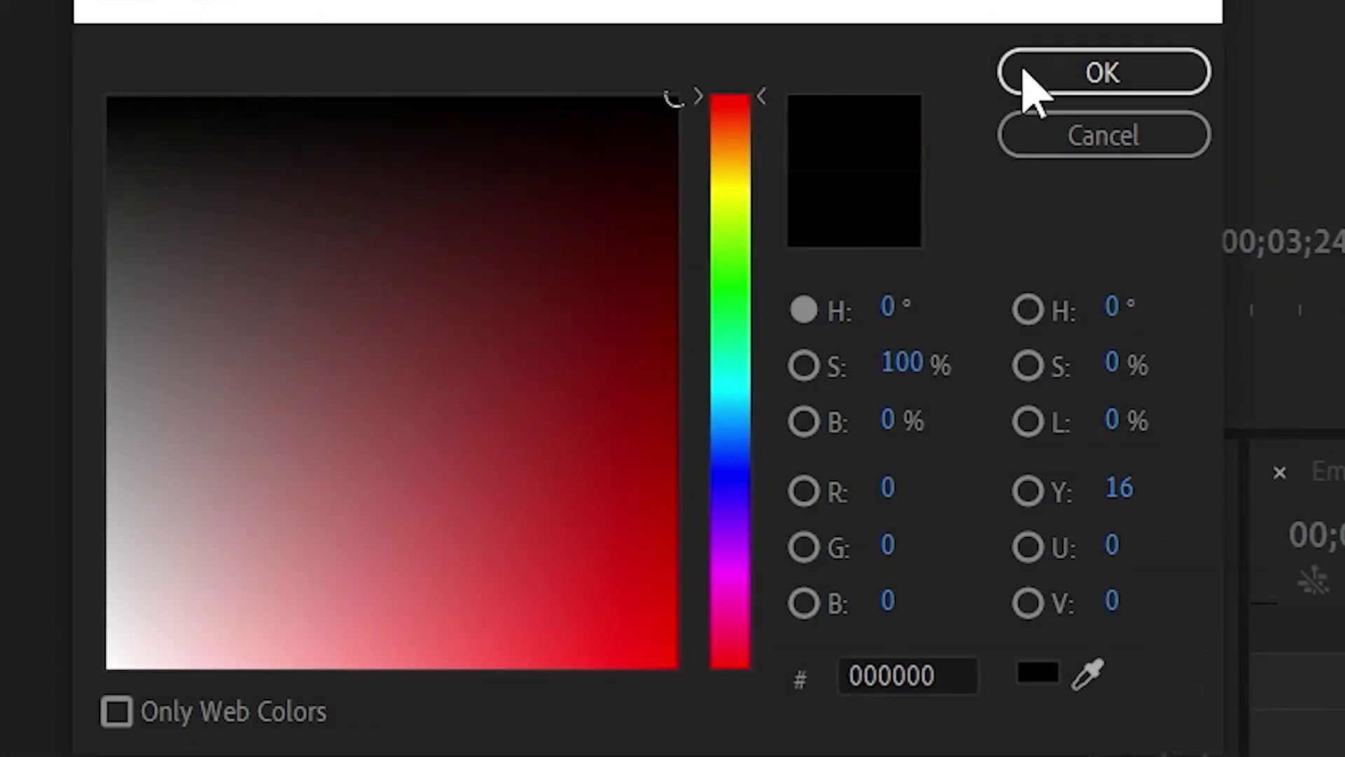
pyautogui.click(1029, 85)
pyautogui.click(732, 330)
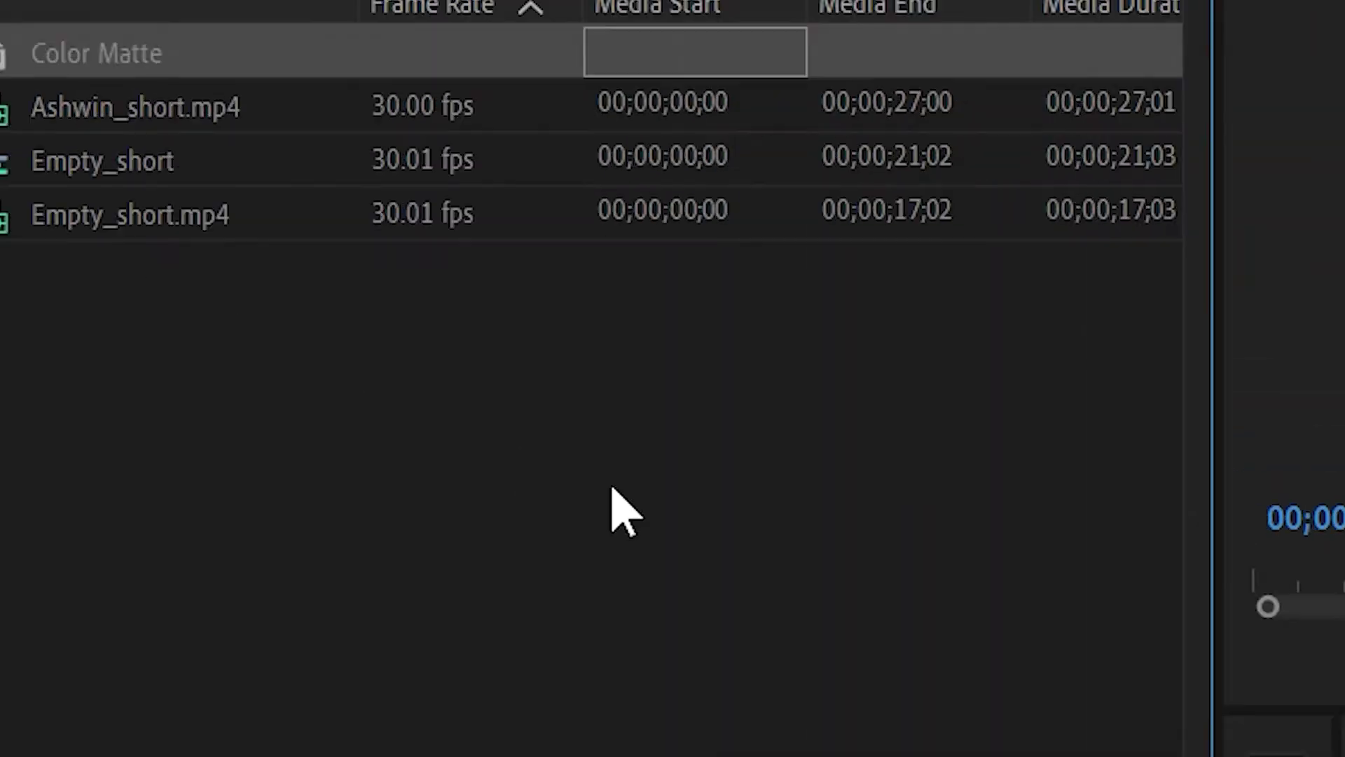
# Place the Color Matte on track V4 at 00;00;03;24 and open its effect settings
pyautogui.moveTo(119, 51); pyautogui.dragTo(729, 379)
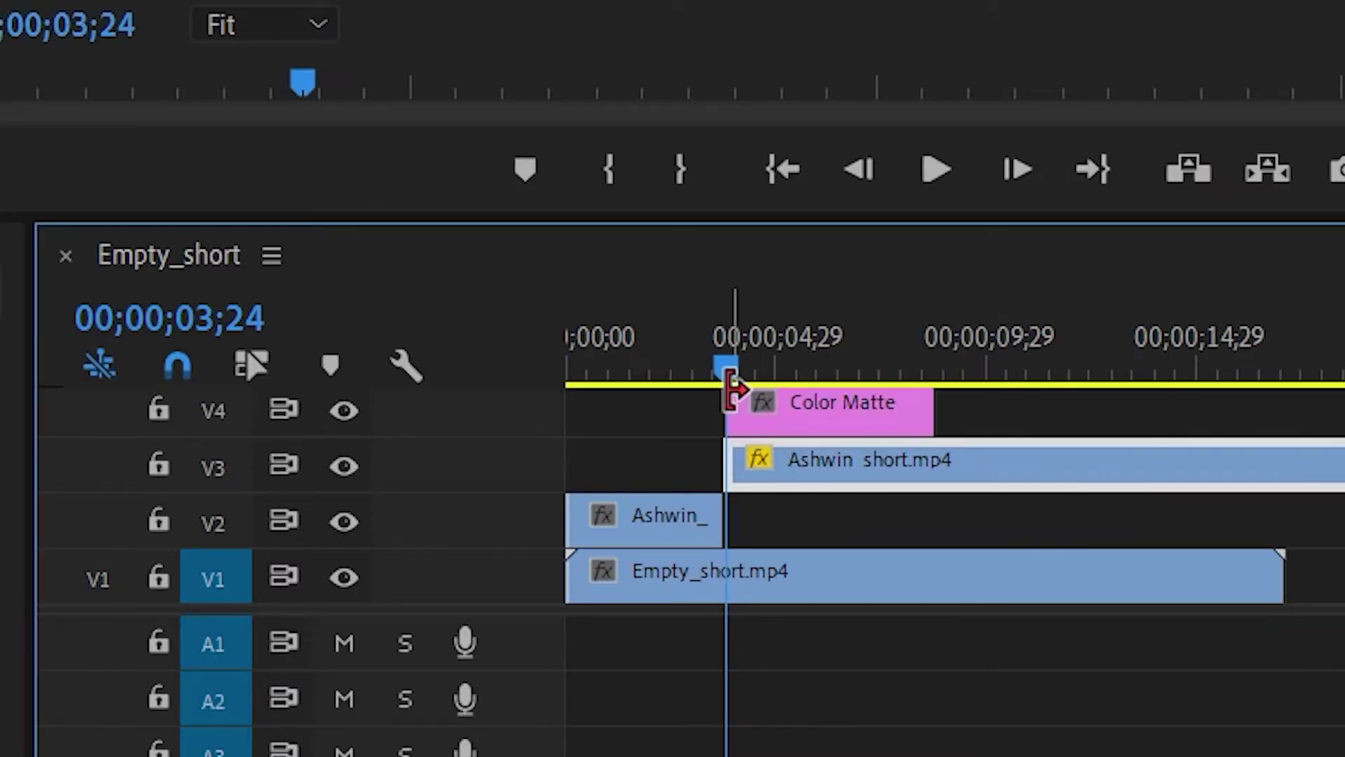
pyautogui.click(785, 414)
pyautogui.click(400, 54)
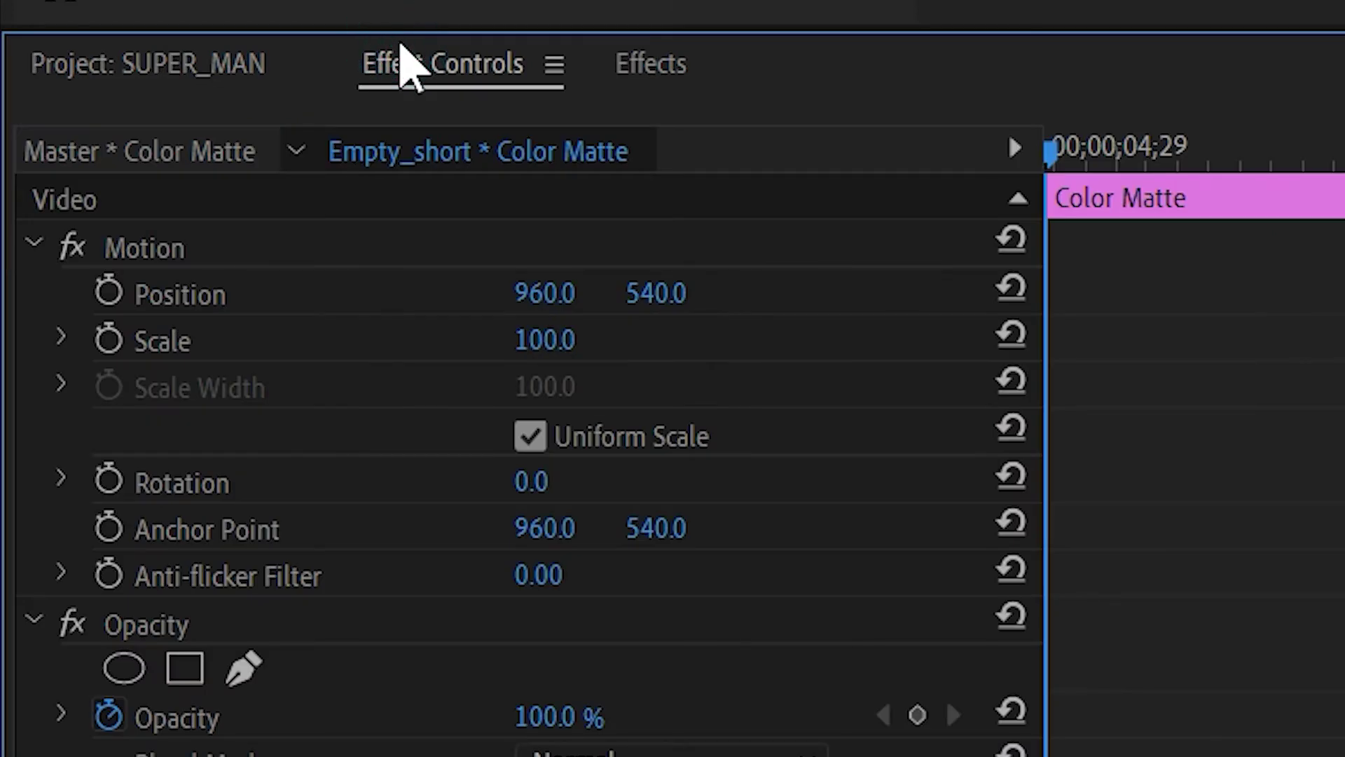
# Add an ellipse opacity mask to the Color Matte as a ground shadow, with Mask Feather 51.0 and Mask Opacity 48.0 %
pyautogui.click(123, 668)
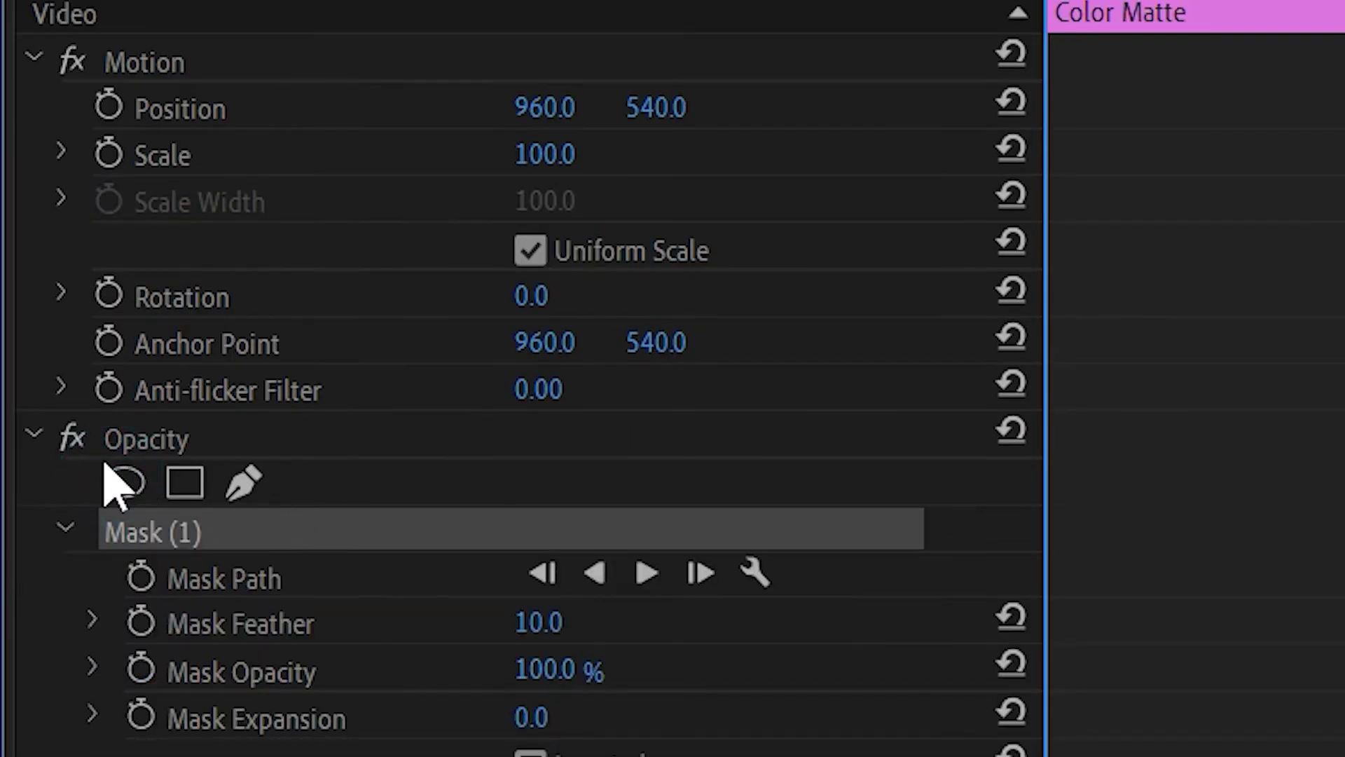
pyautogui.press('Delete')
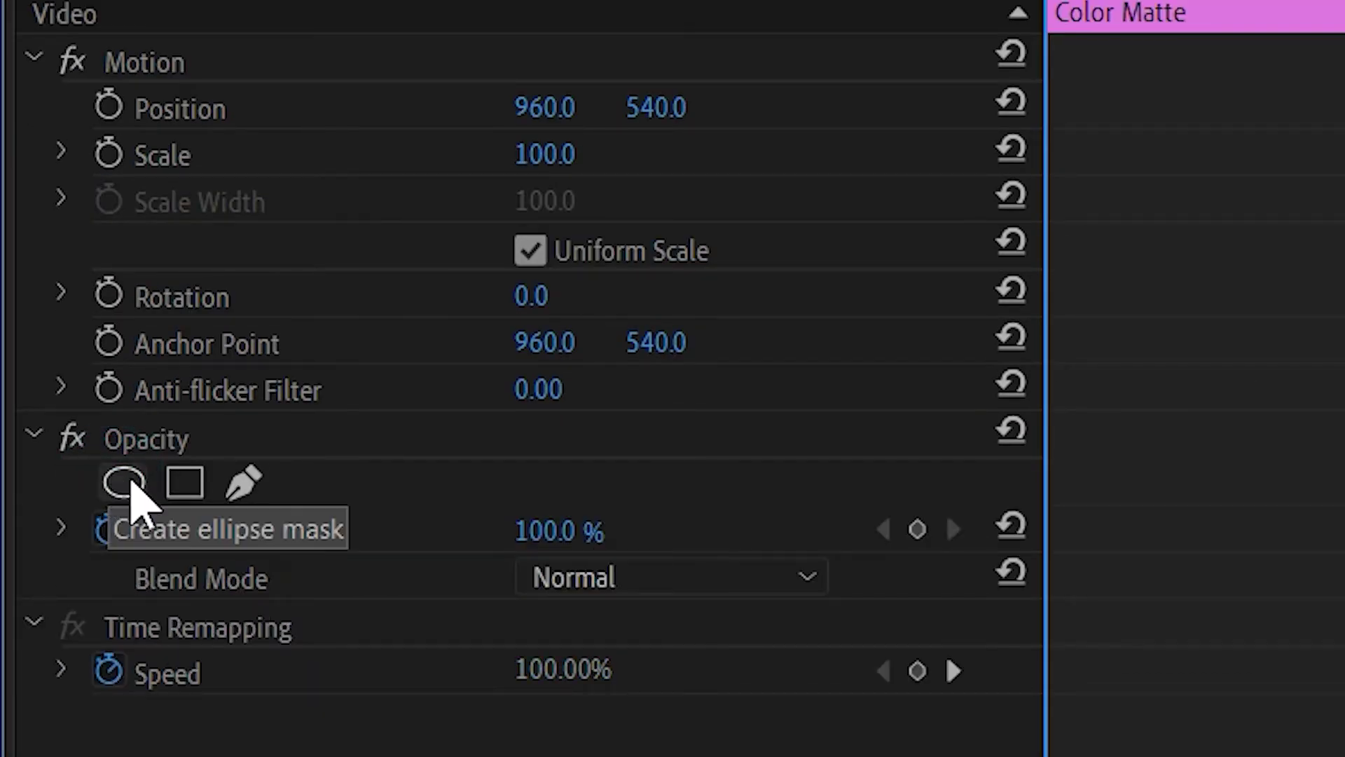
pyautogui.click(116, 483)
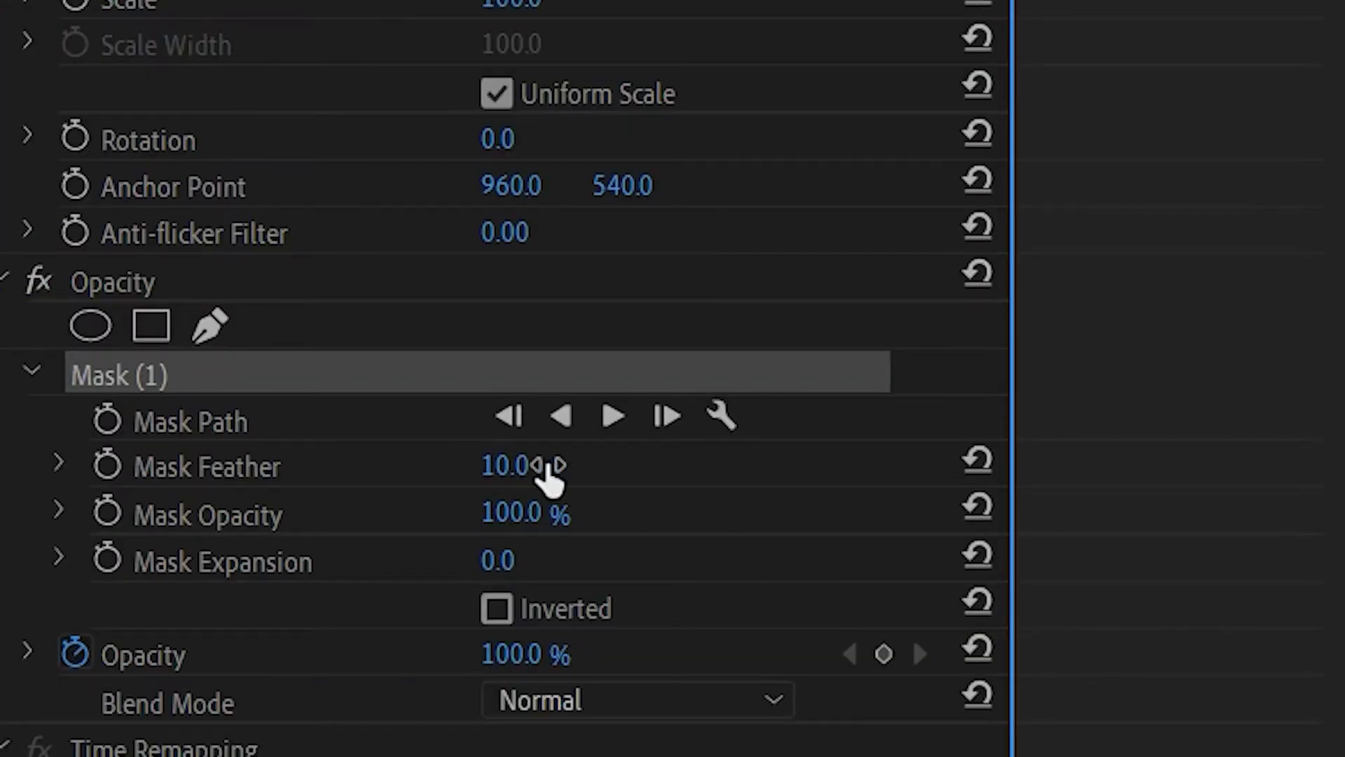
pyautogui.moveTo(504, 466); pyautogui.dragTo(514, 504)
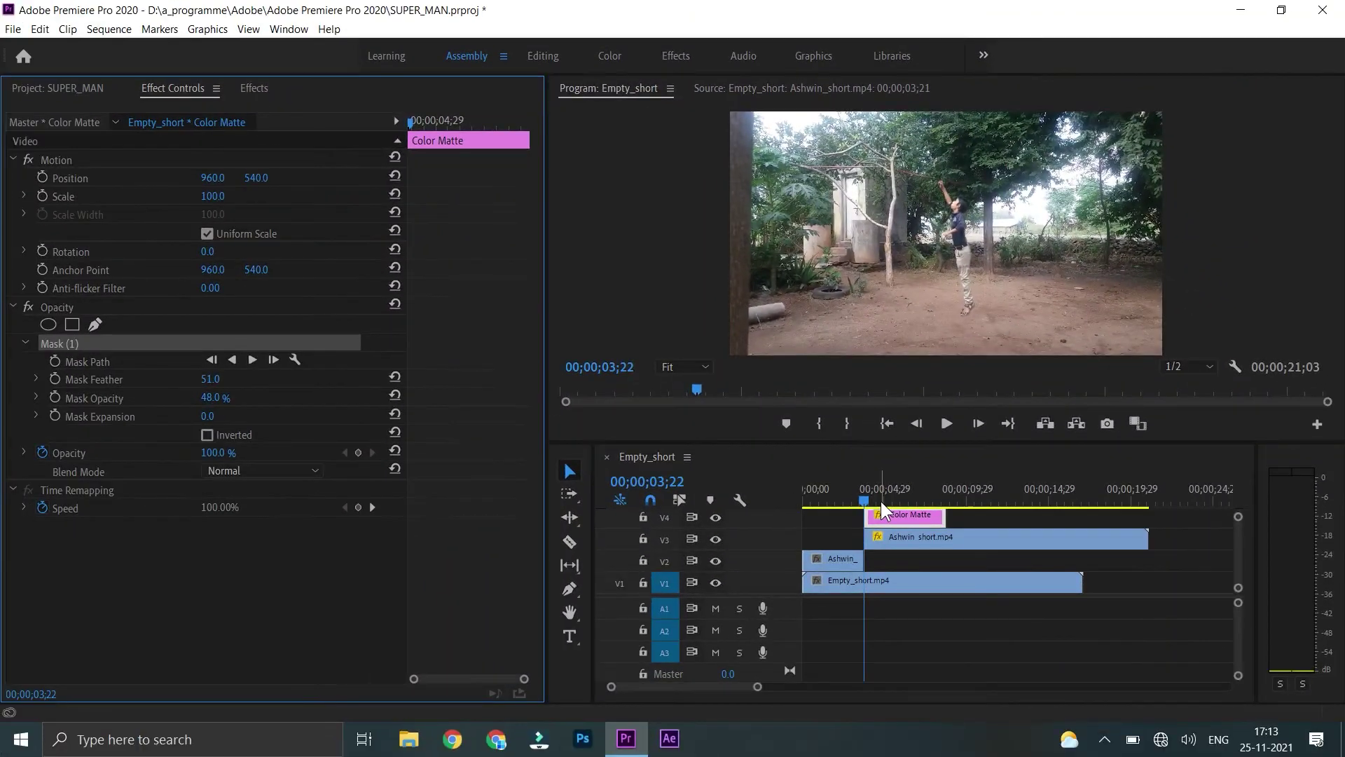
# Compare the frames around the take-off and nudge the held Ashwin_short.mp4 clip on V3 one frame earlier
pyautogui.press('Left')
pyautogui.press('Left')
pyautogui.press('Right')
pyautogui.press('Right')
pyautogui.press('Right')
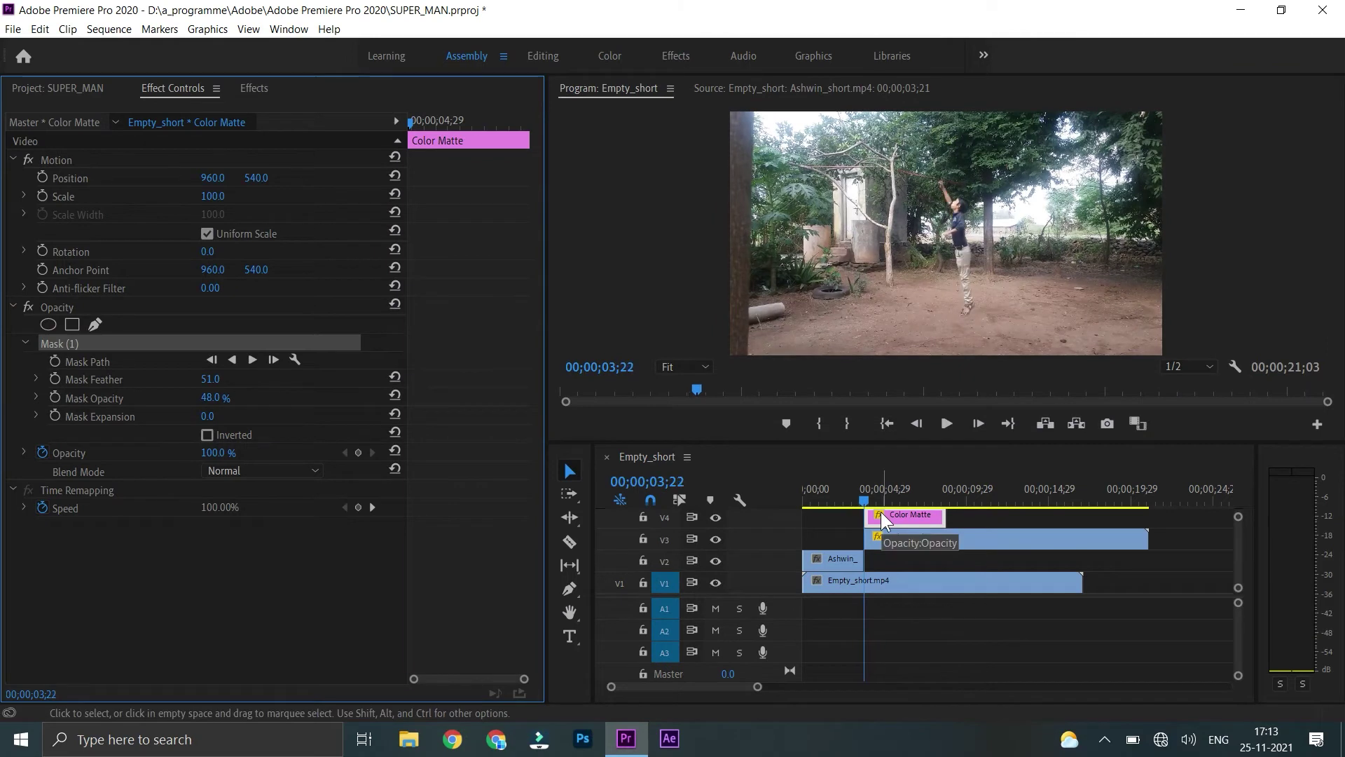
pyautogui.scroll(1, 842, 592)
pyautogui.scroll(5, 859, 536)
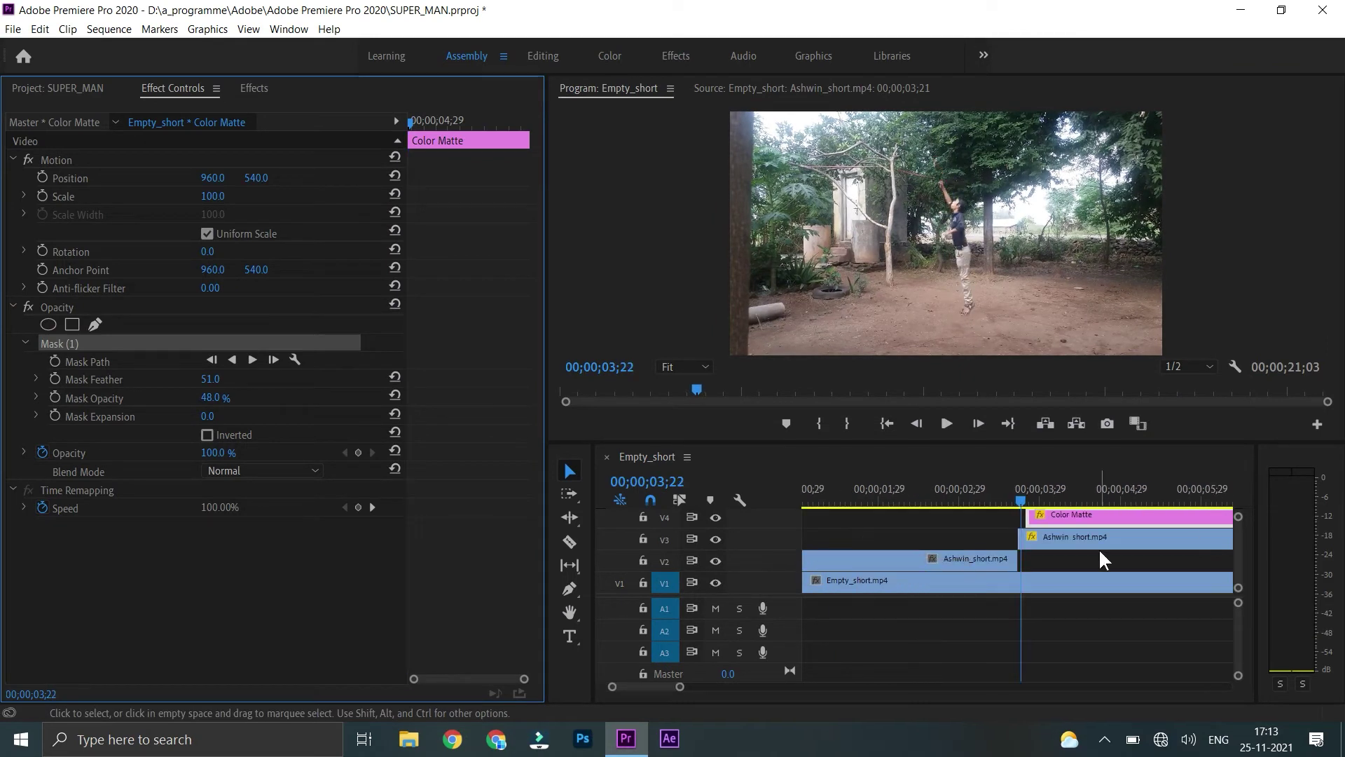
pyautogui.click(1032, 537)
pyautogui.hotkey('ctrl', 'z')
pyautogui.click(1036, 535)
pyautogui.hotkey('alt', 'Left')
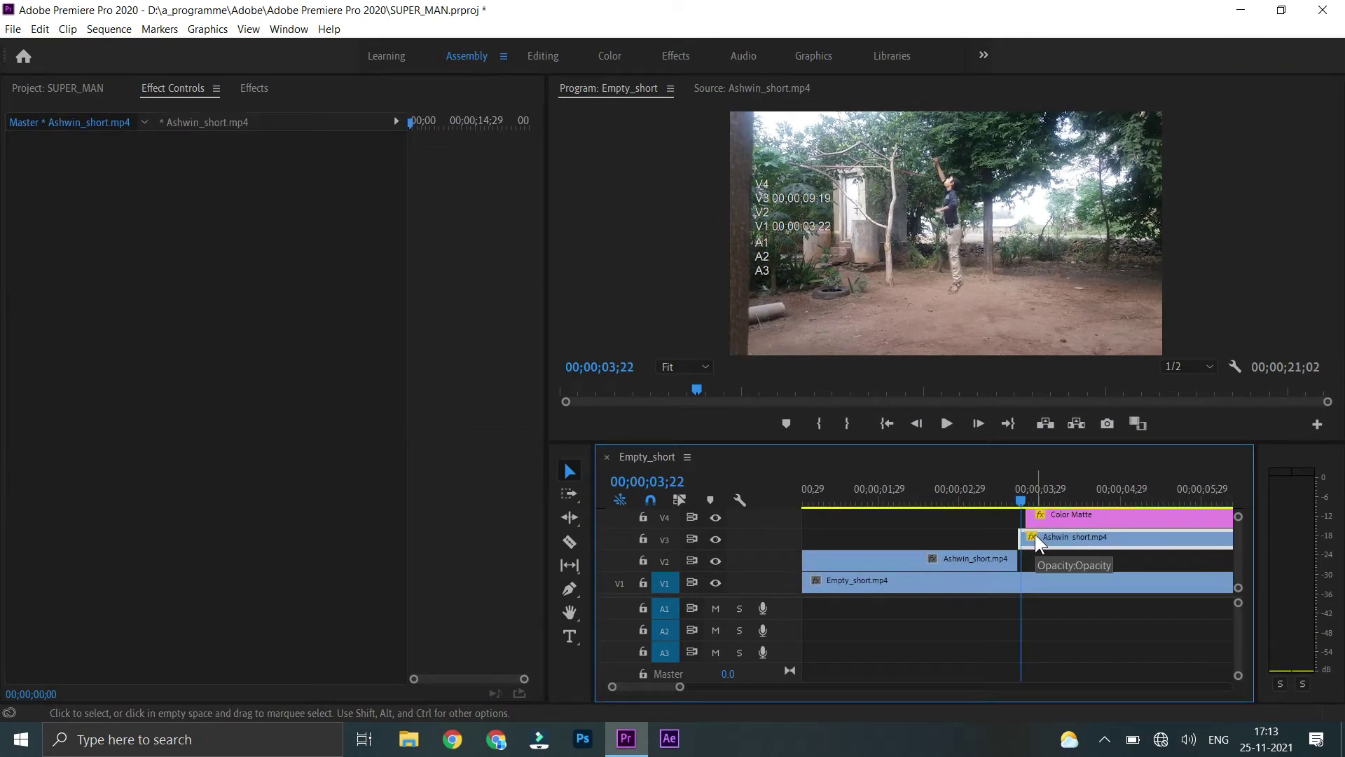
# Align the start of the Color Matte on V4 with the held clip's start at 00;00;03;21
pyautogui.press('Left')
pyautogui.press('Left')
pyautogui.press('Right')
pyautogui.click(1062, 514)
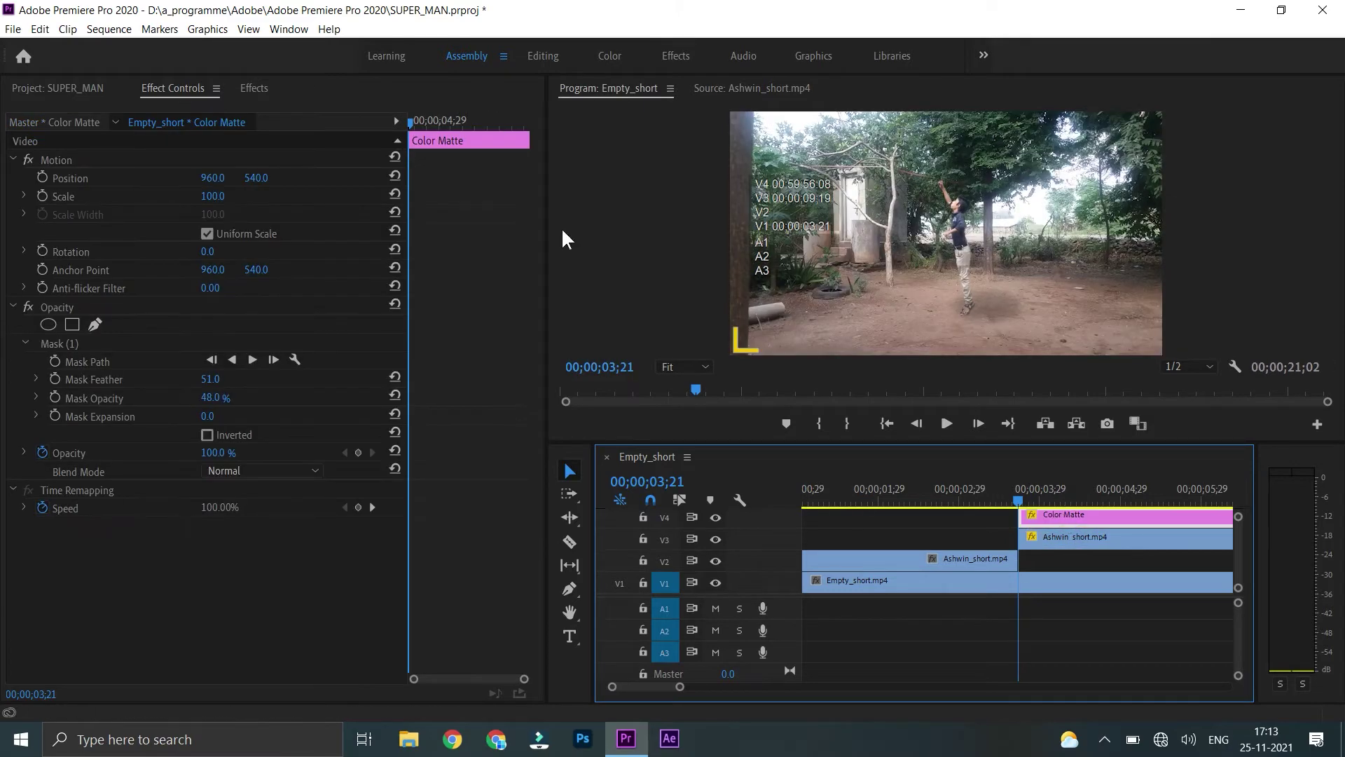
# Fit the shadow by setting the Color Matte's Scale to 78.0 and vertical Position to 652.0, and move its clip to V2
pyautogui.click(218, 195)
pyautogui.click(218, 196)
pyautogui.moveTo(218, 196); pyautogui.dragTo(338, 178)
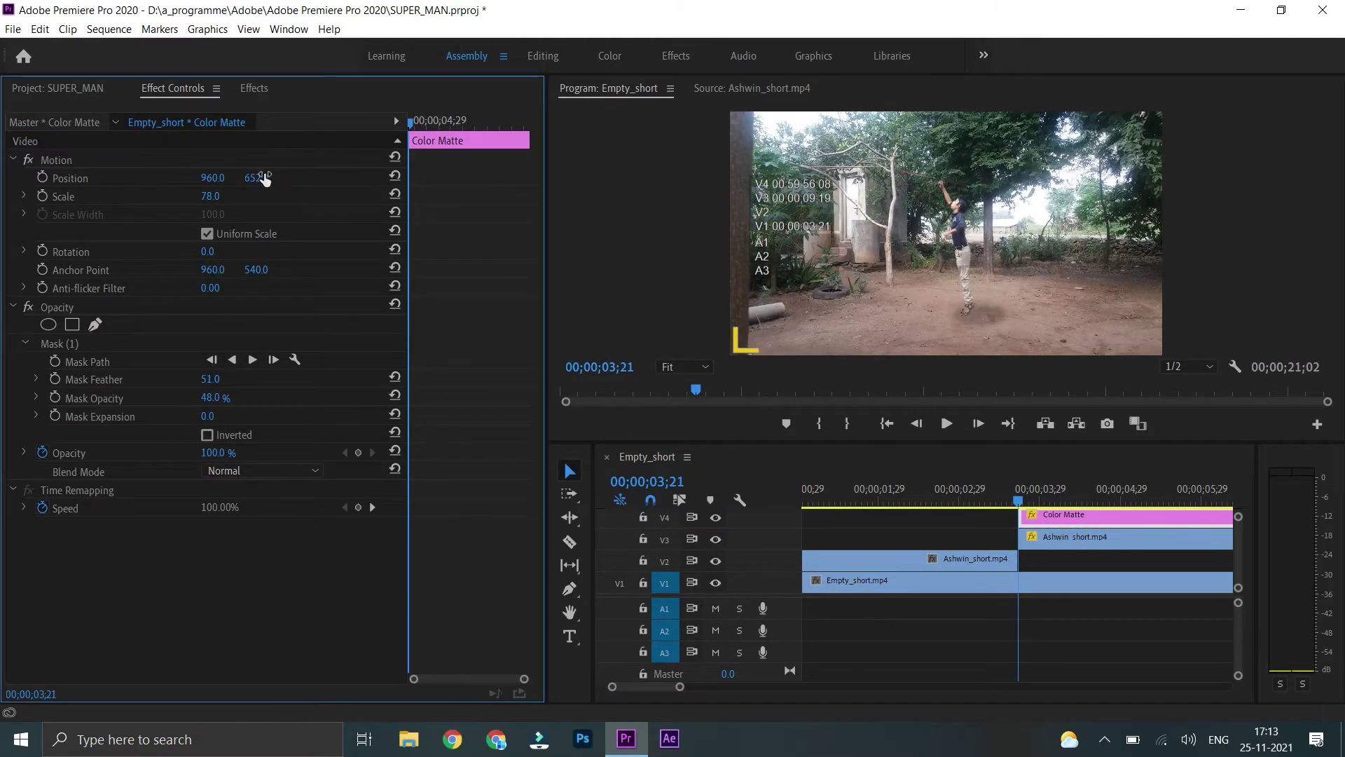
pyautogui.click(1085, 512)
pyautogui.moveTo(1089, 527); pyautogui.dragTo(1085, 556)
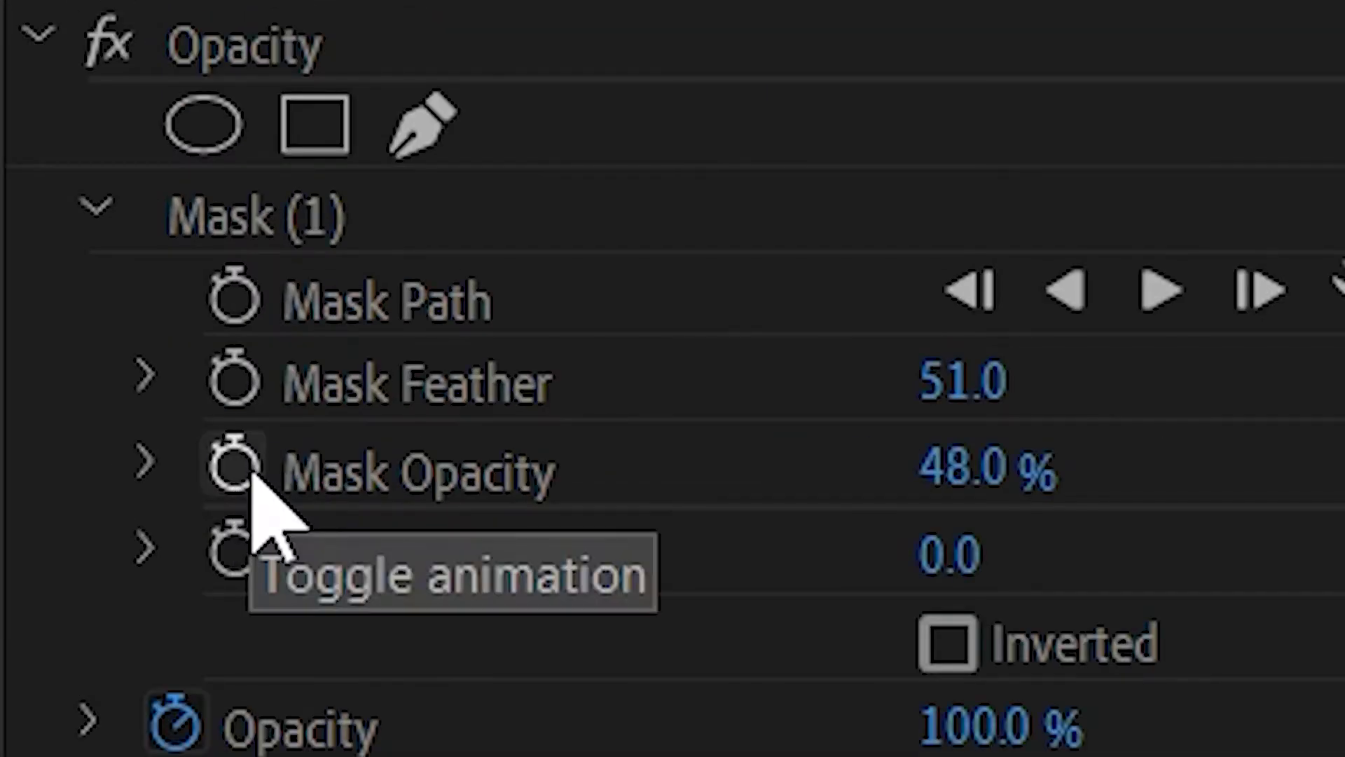
# Keyframe the Color Matte's Mask Opacity from 00;00;03;21 so the shadow fades to 0.0 % at 00;00;03;27
pyautogui.click(55, 397)
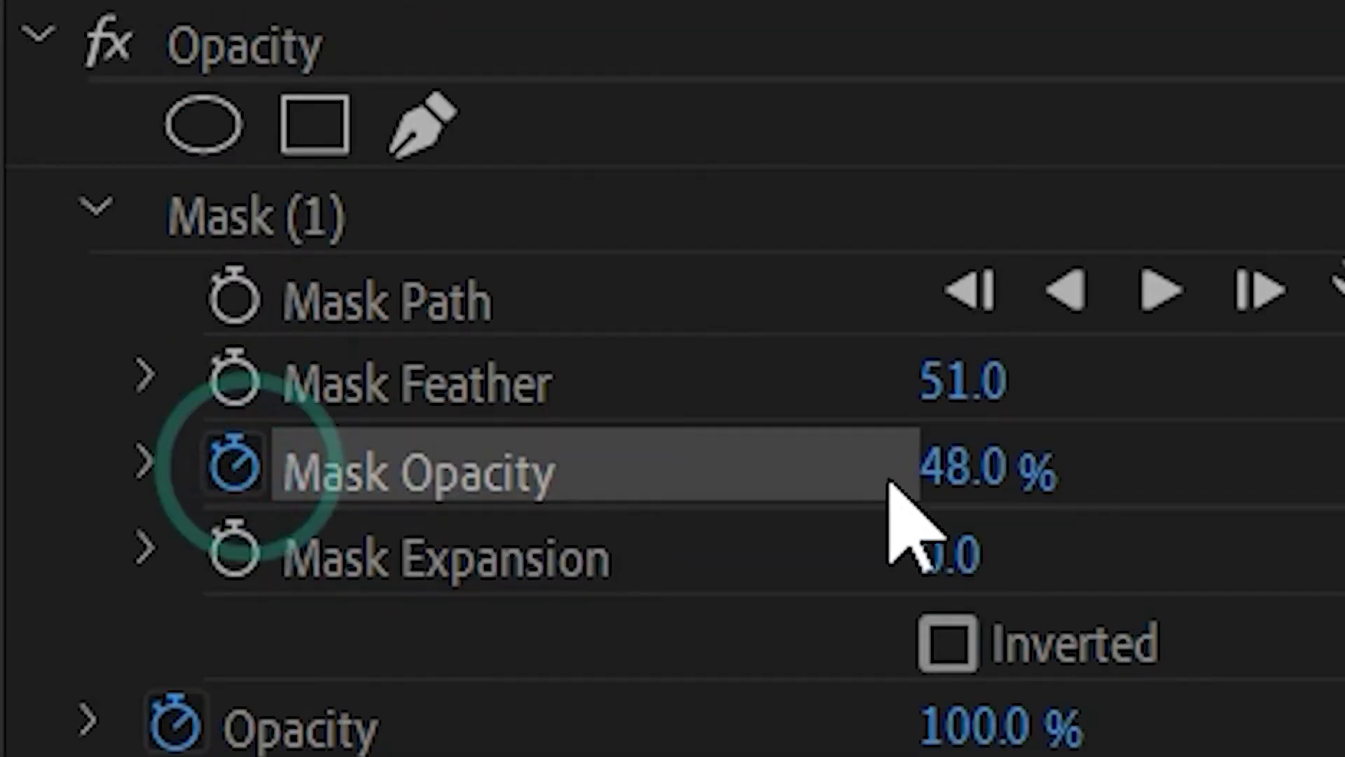
pyautogui.moveTo(976, 468)
pyautogui.mouseDown()
pyautogui.moveTo(1057, 451)
pyautogui.moveTo(1038, 467)
pyautogui.moveTo(994, 466)
pyautogui.mouseUp()
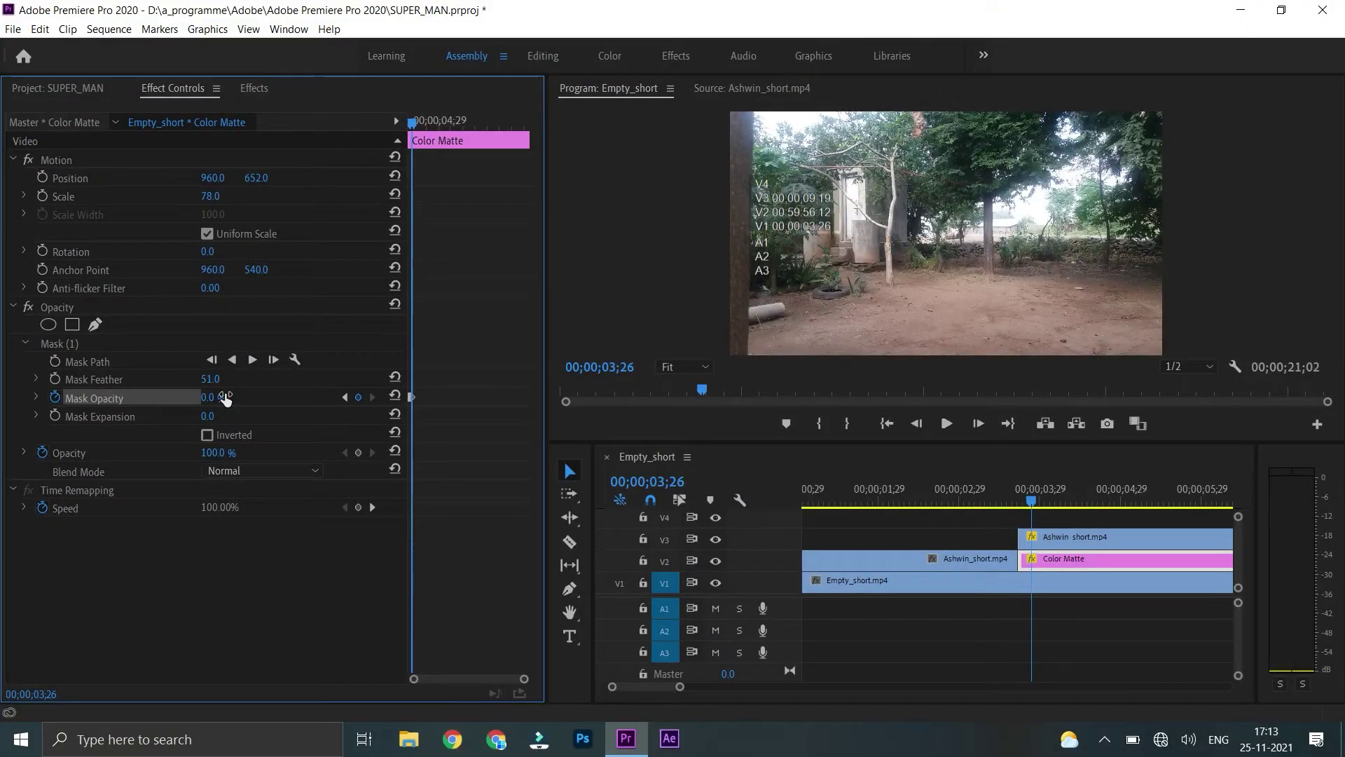
pyautogui.press('Right')
pyautogui.moveTo(225, 394); pyautogui.dragTo(224, 394)
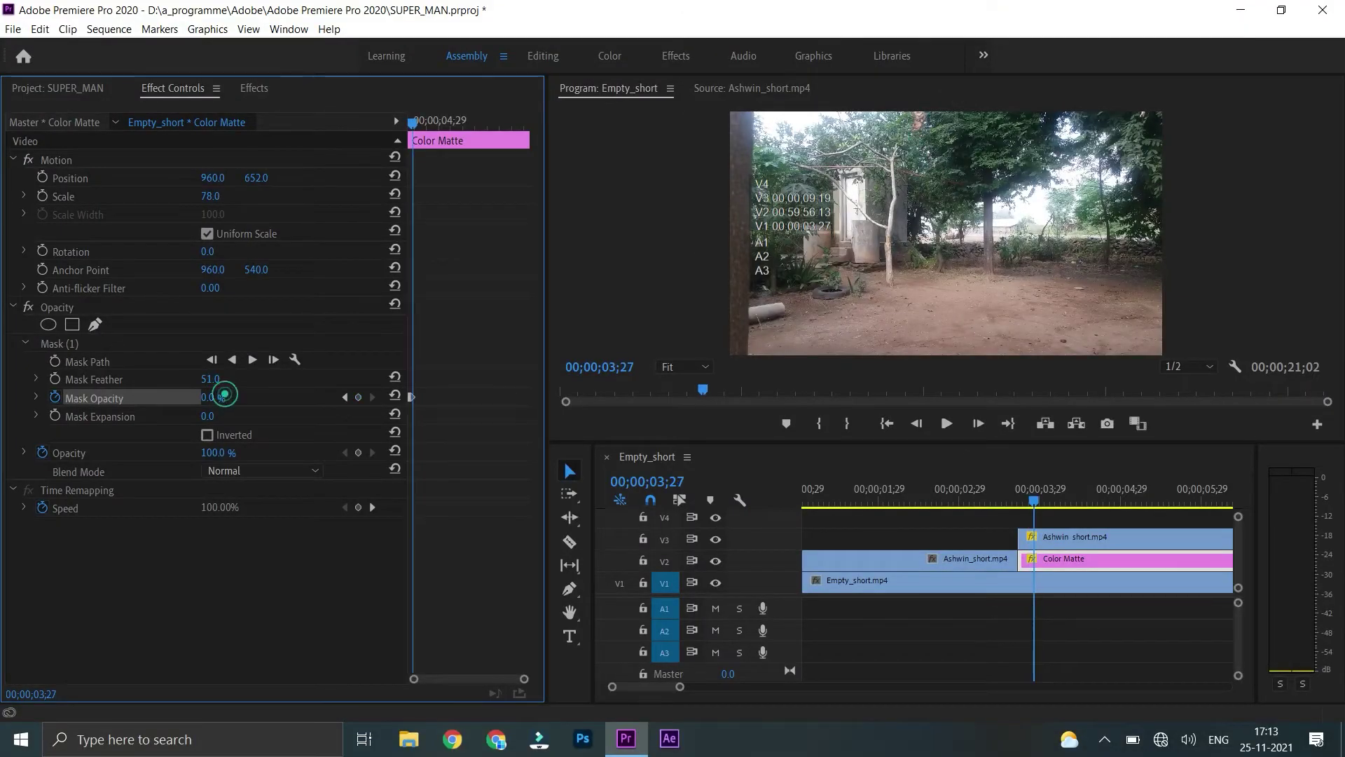
# Raise the held Ashwin_short.mp4 clip on V3 farther above the frame with its vertical Position at about -430 at 00;00;03;27
pyautogui.click(1083, 537)
pyautogui.press('Left')
pyautogui.press('Left')
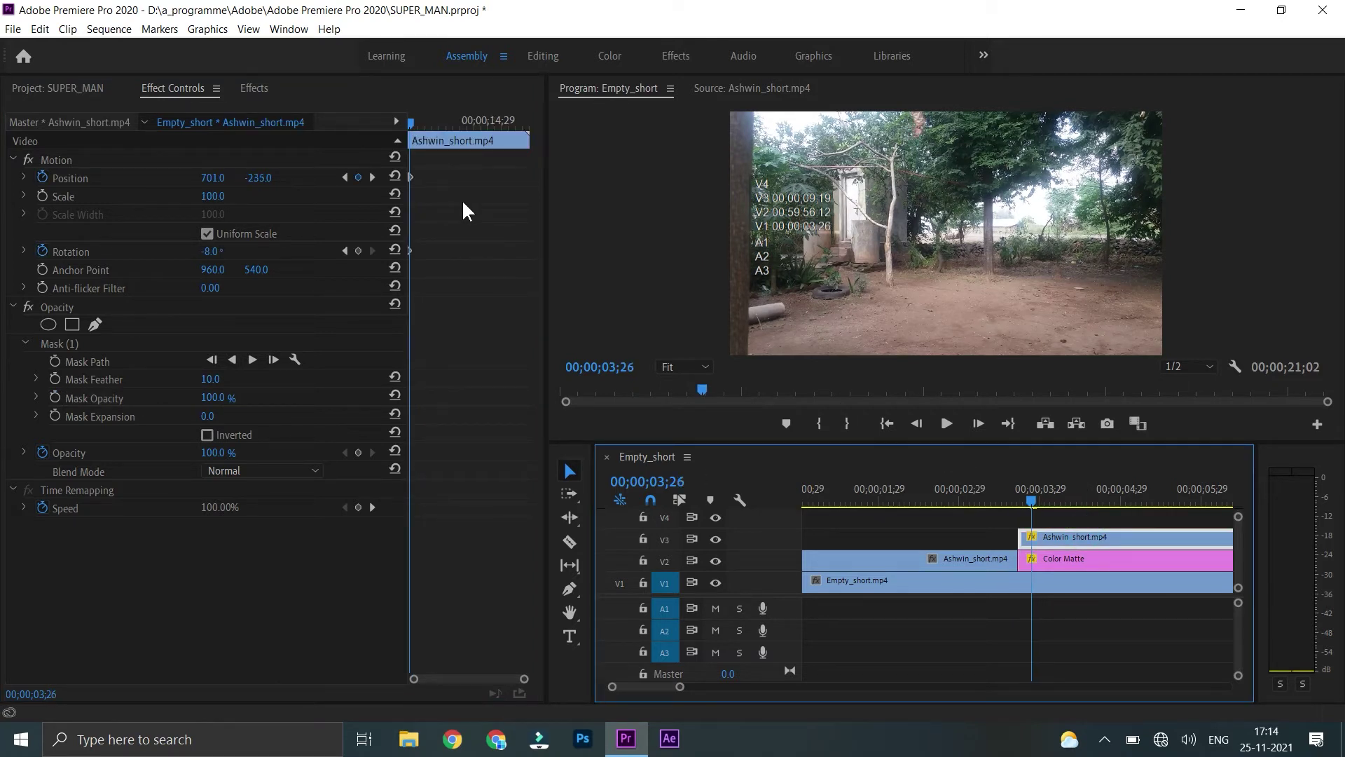
pyautogui.press('Right')
pyautogui.moveTo(271, 177); pyautogui.dragTo(214, 178)
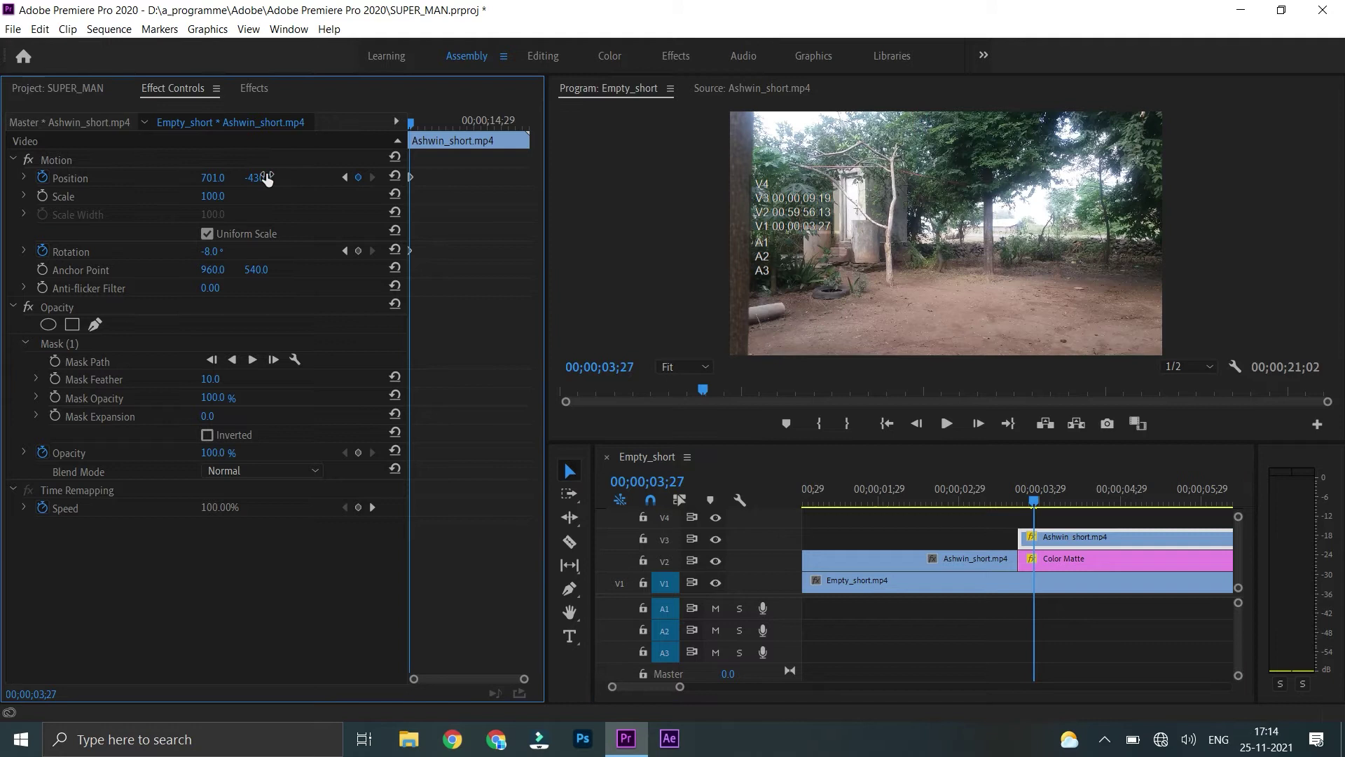
# Play back the take-off with its shadow and return the playhead to the held clip's start at 00;00;03;21
pyautogui.click(1099, 645)
pyautogui.click(998, 488)
pyautogui.press('space')
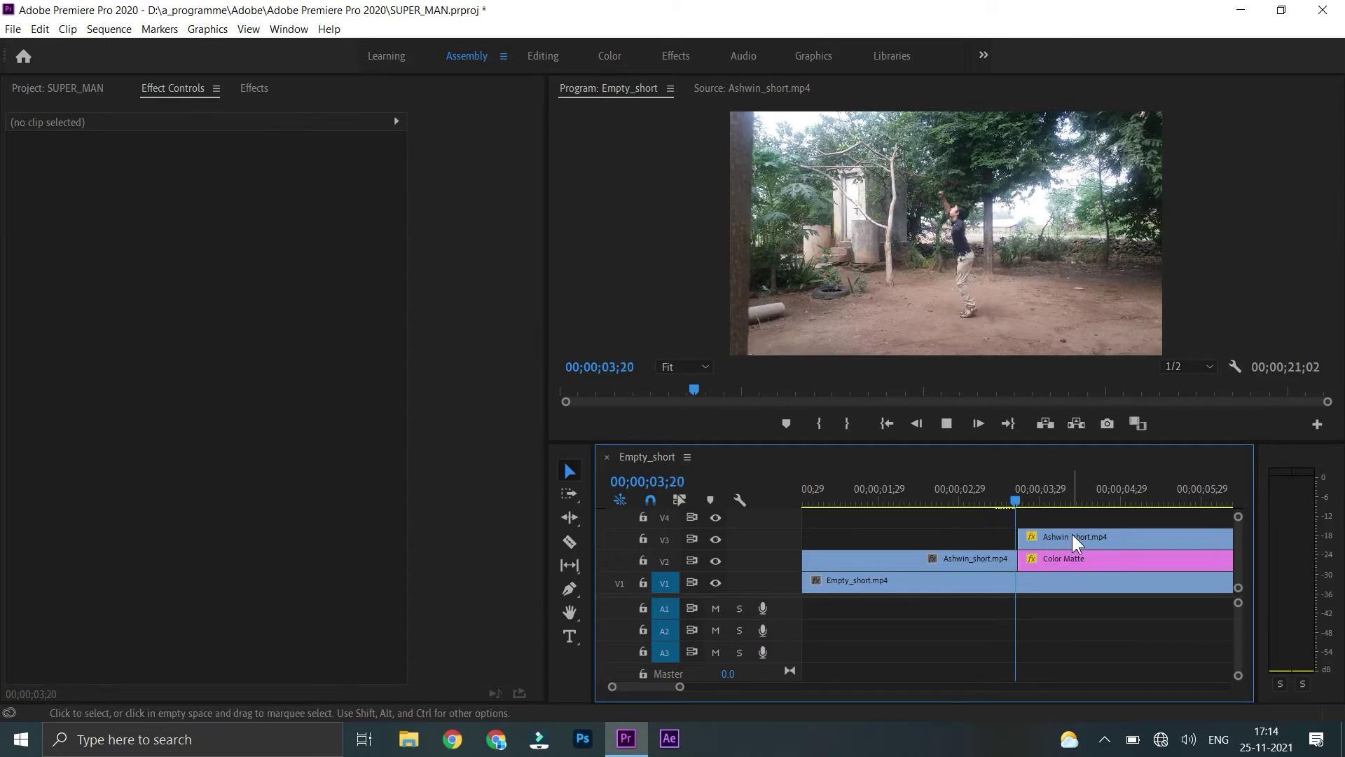
pyautogui.moveTo(1048, 508); pyautogui.dragTo(1013, 503)
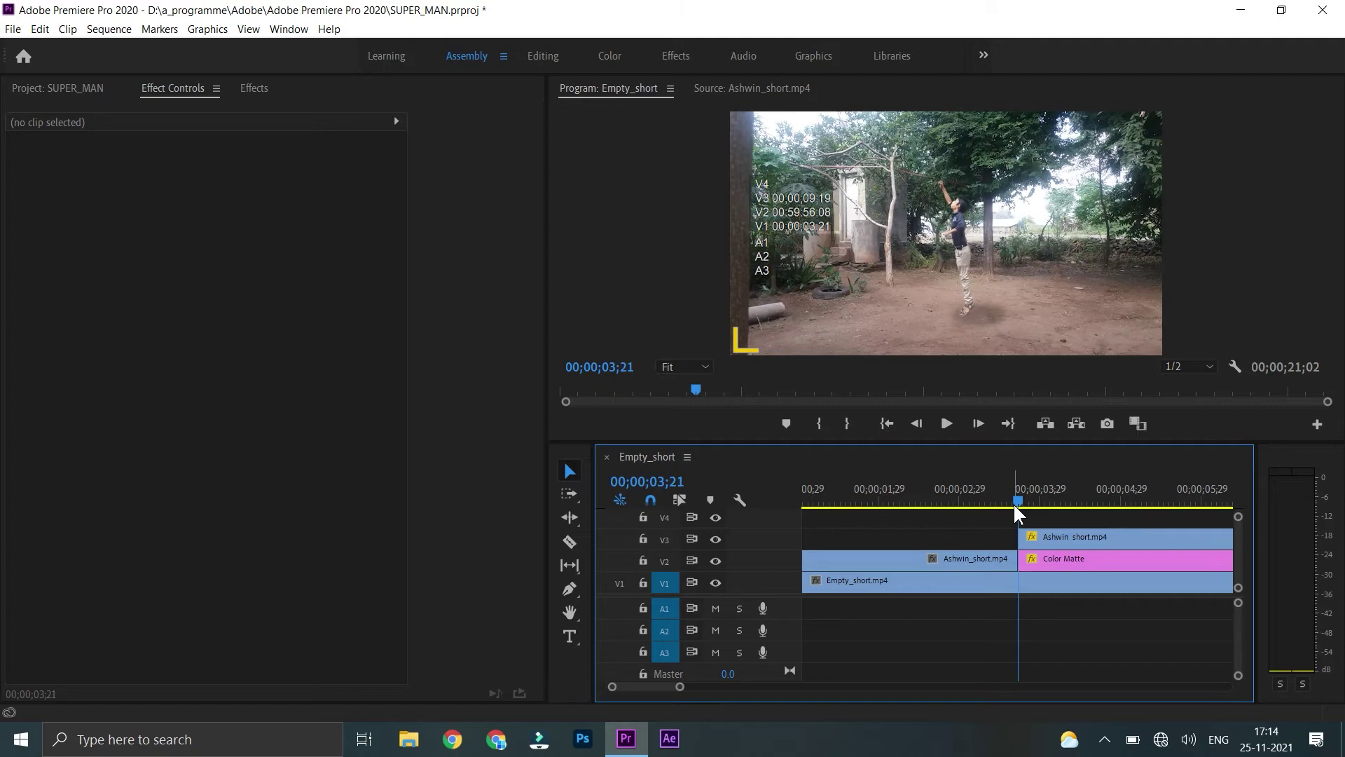
# Import the black_smok.mp4 smoke footage into the project and open it as the source clip
pyautogui.click(30, 89)
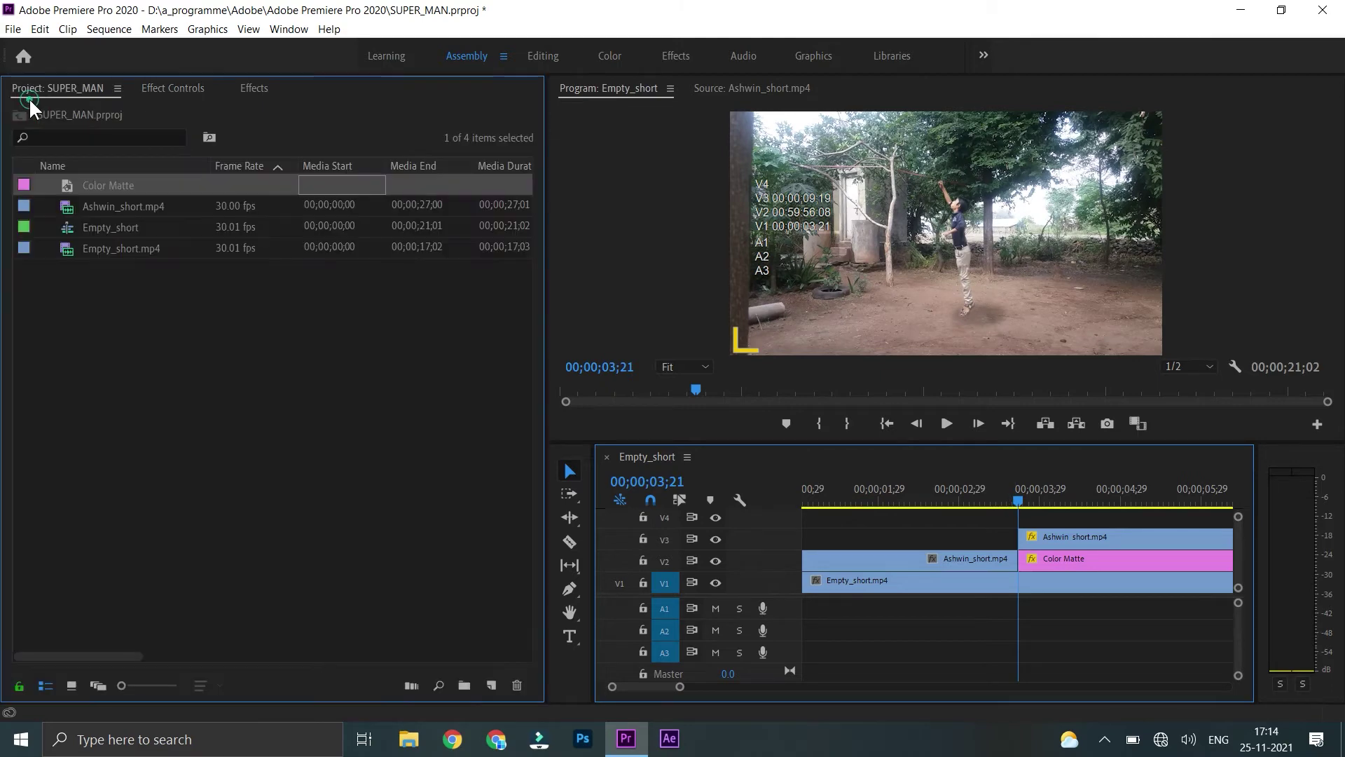
pyautogui.doubleClick(247, 529)
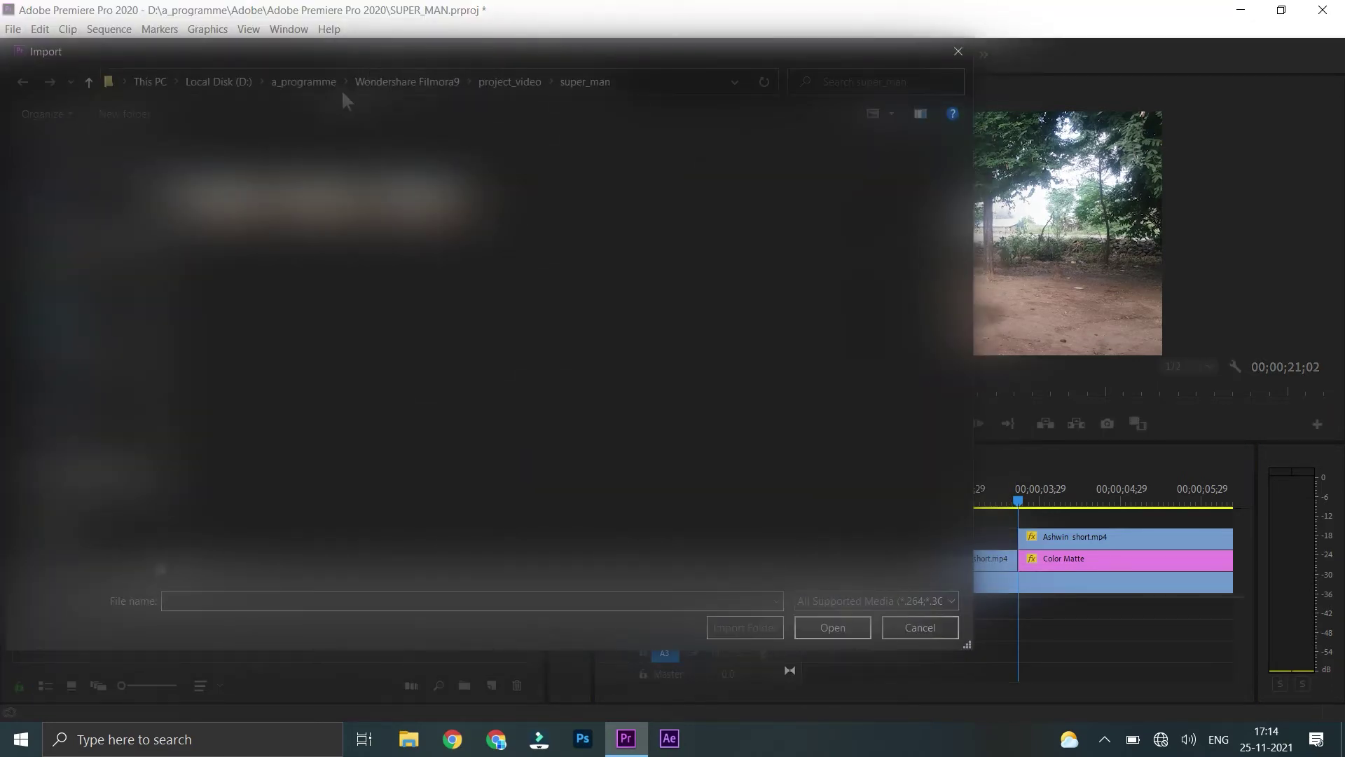
pyautogui.click(398, 84)
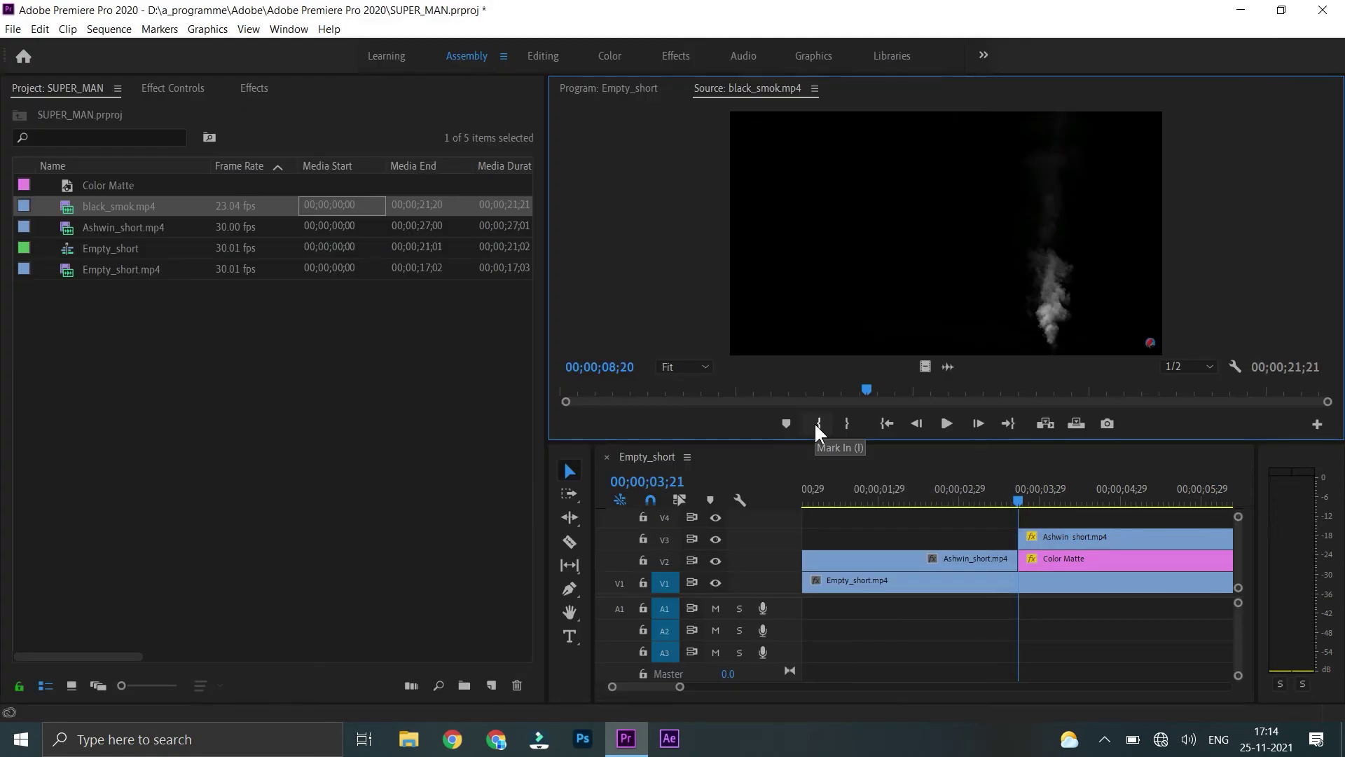
# Mark the In point of black_smok.mp4 at 00;00;08;20 and its Out point at 00;00;14;27
pyautogui.click(815, 423)
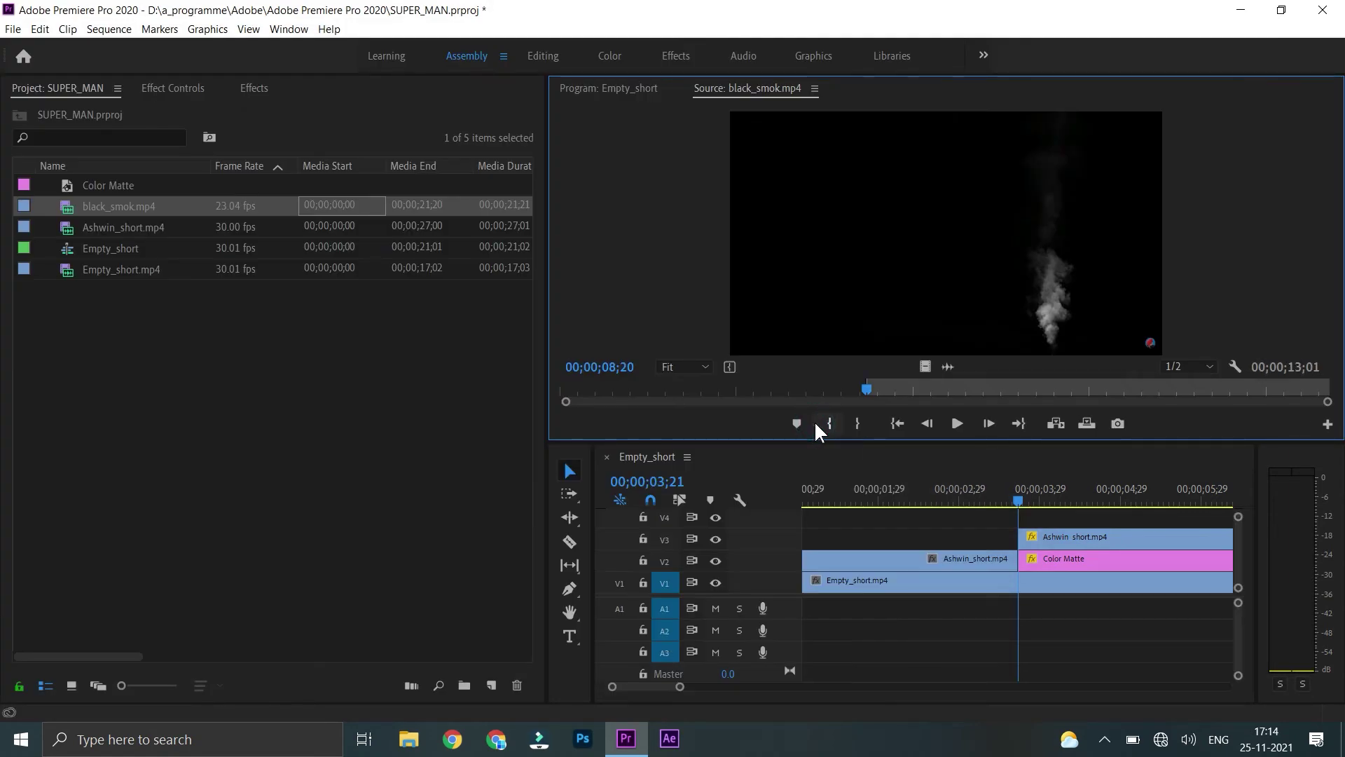
pyautogui.moveTo(888, 382); pyautogui.dragTo(1087, 384)
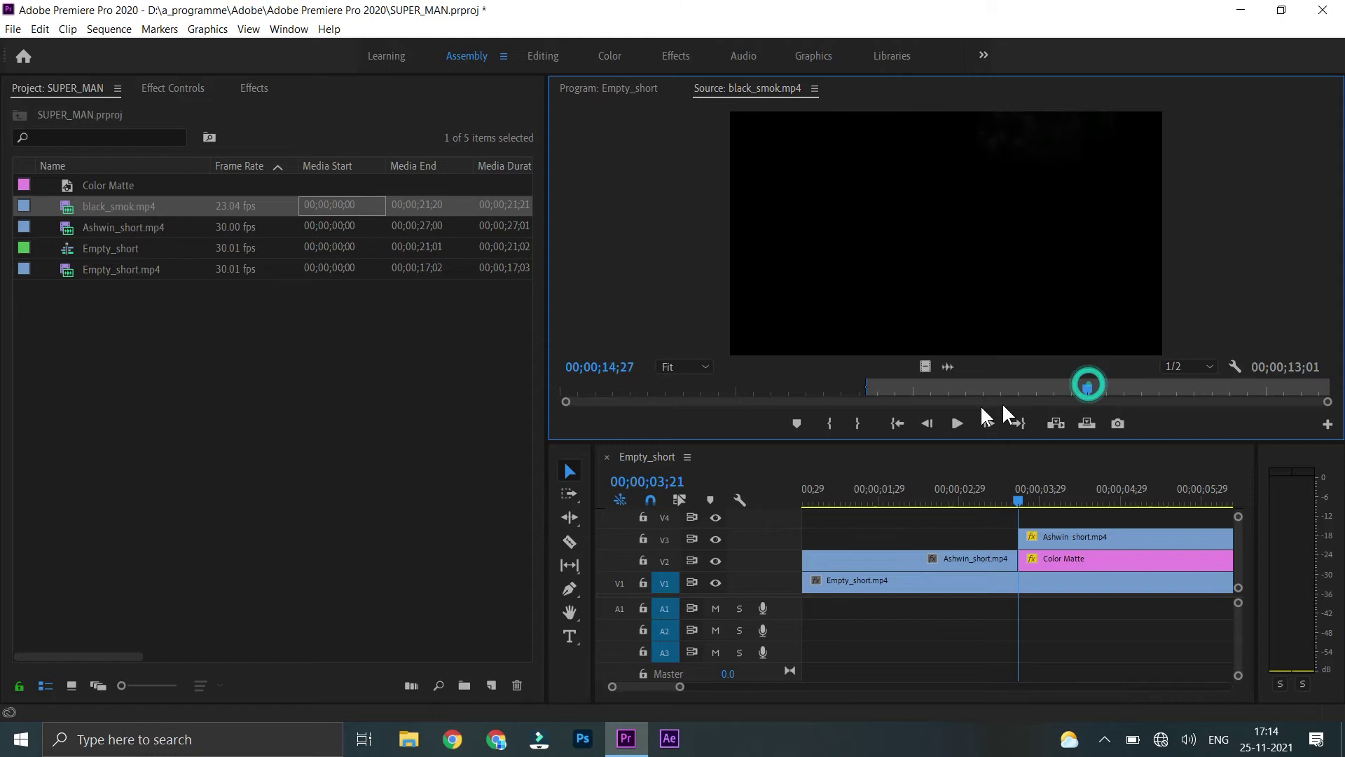
pyautogui.click(860, 424)
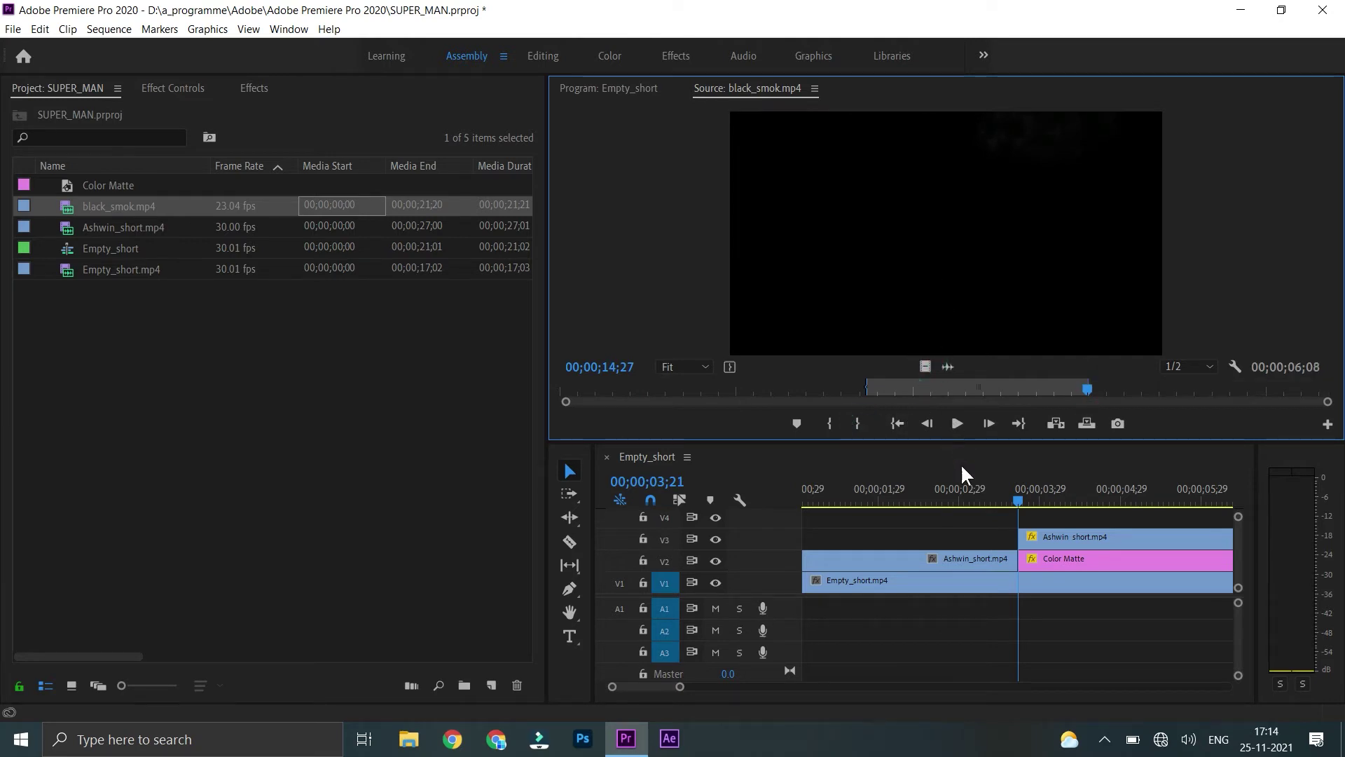
# Place the marked black_smok.mp4 video on V4 at 00;00;03;21 and open its effect settings at 00;00;04;13
pyautogui.moveTo(964, 474); pyautogui.dragTo(1023, 525)
pyautogui.scroll(-3, 1070, 551)
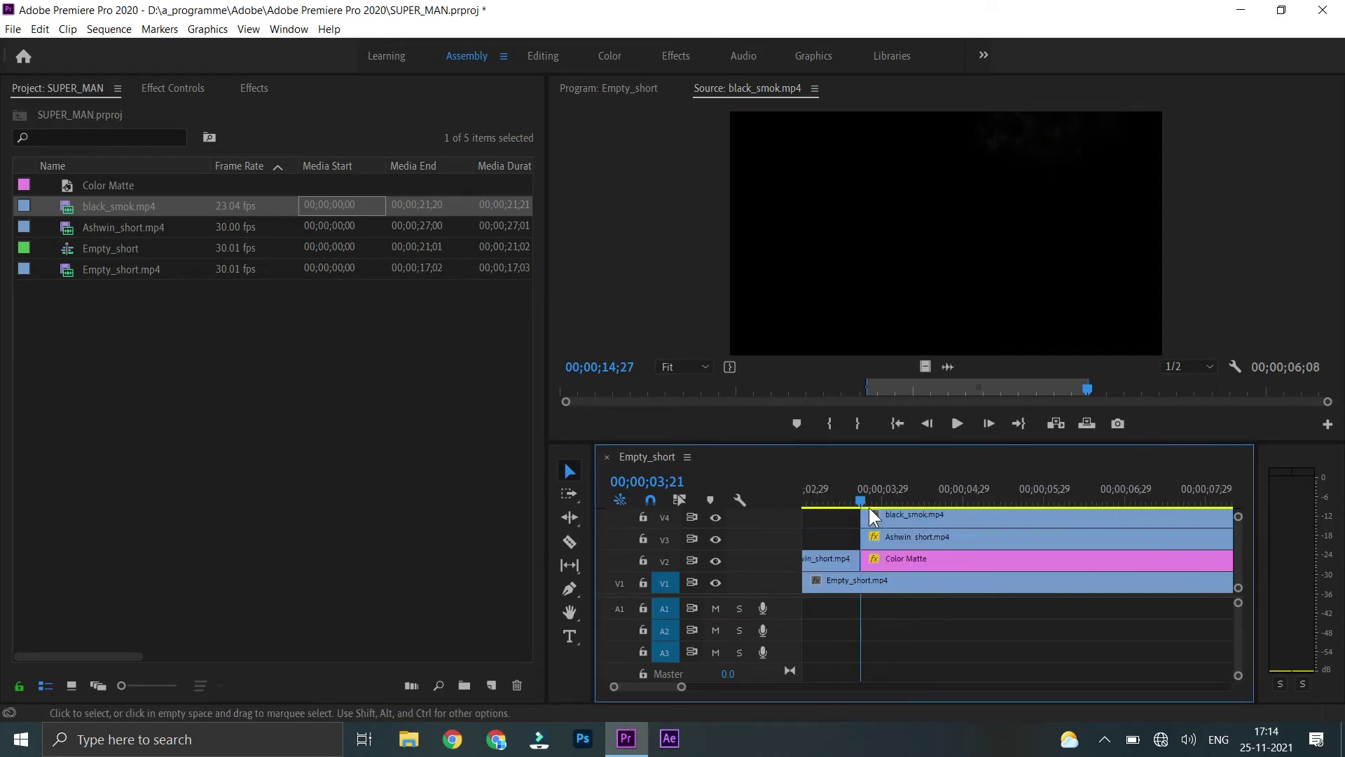
pyautogui.moveTo(877, 493); pyautogui.dragTo(920, 494)
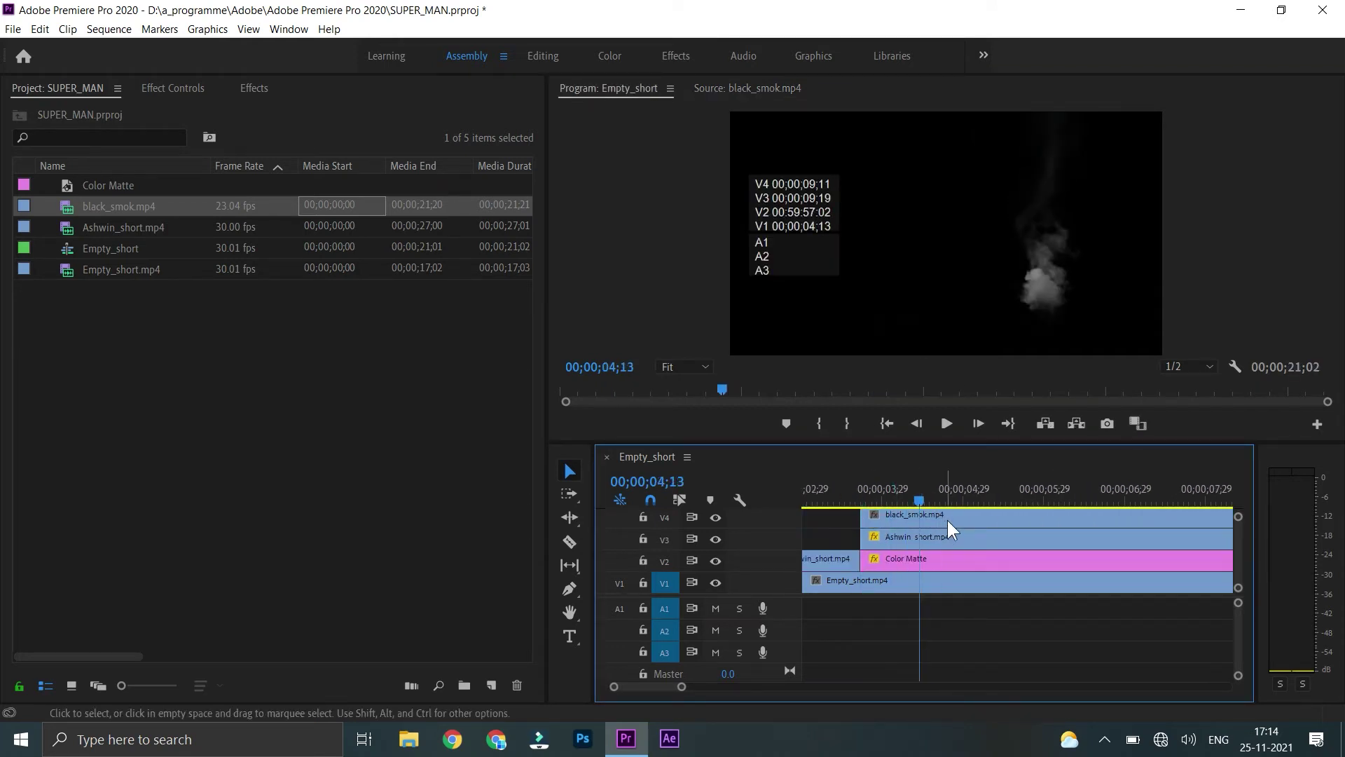
pyautogui.click(948, 514)
pyautogui.click(175, 90)
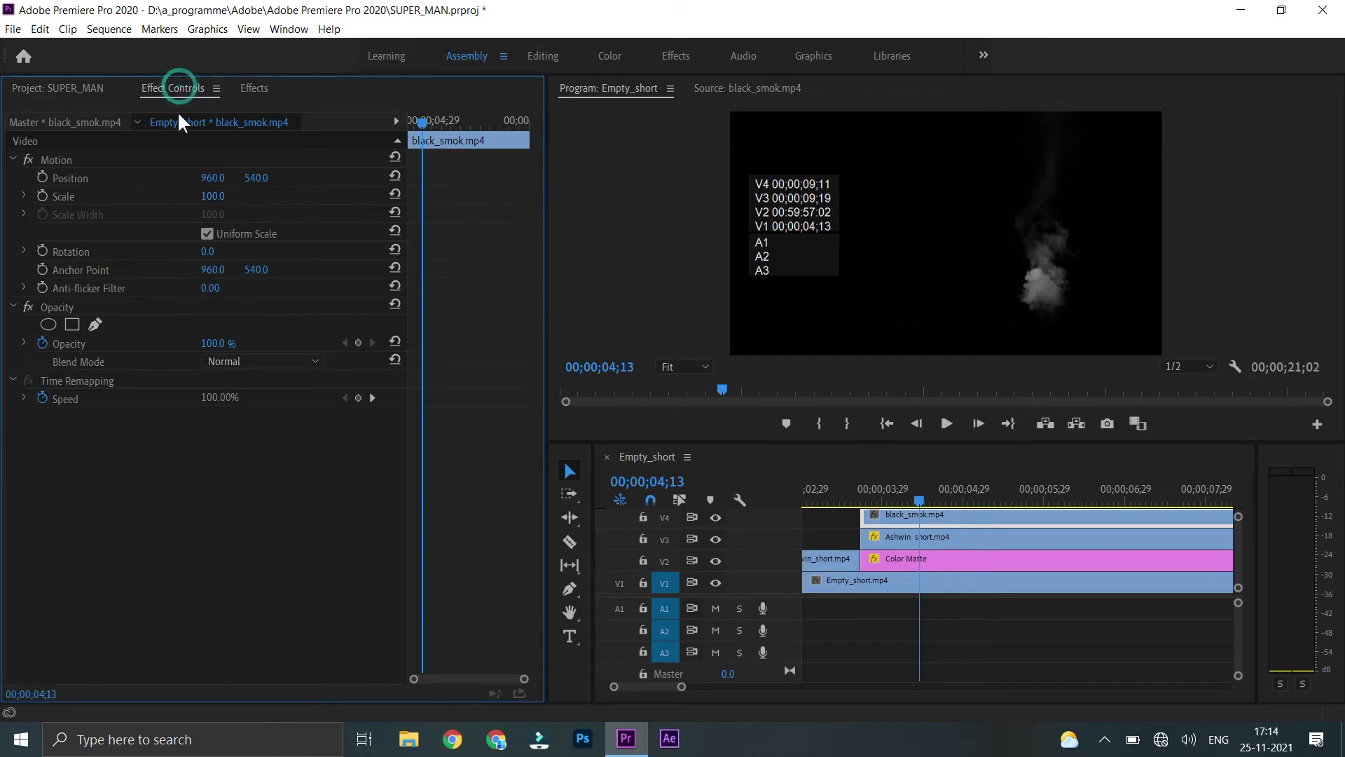